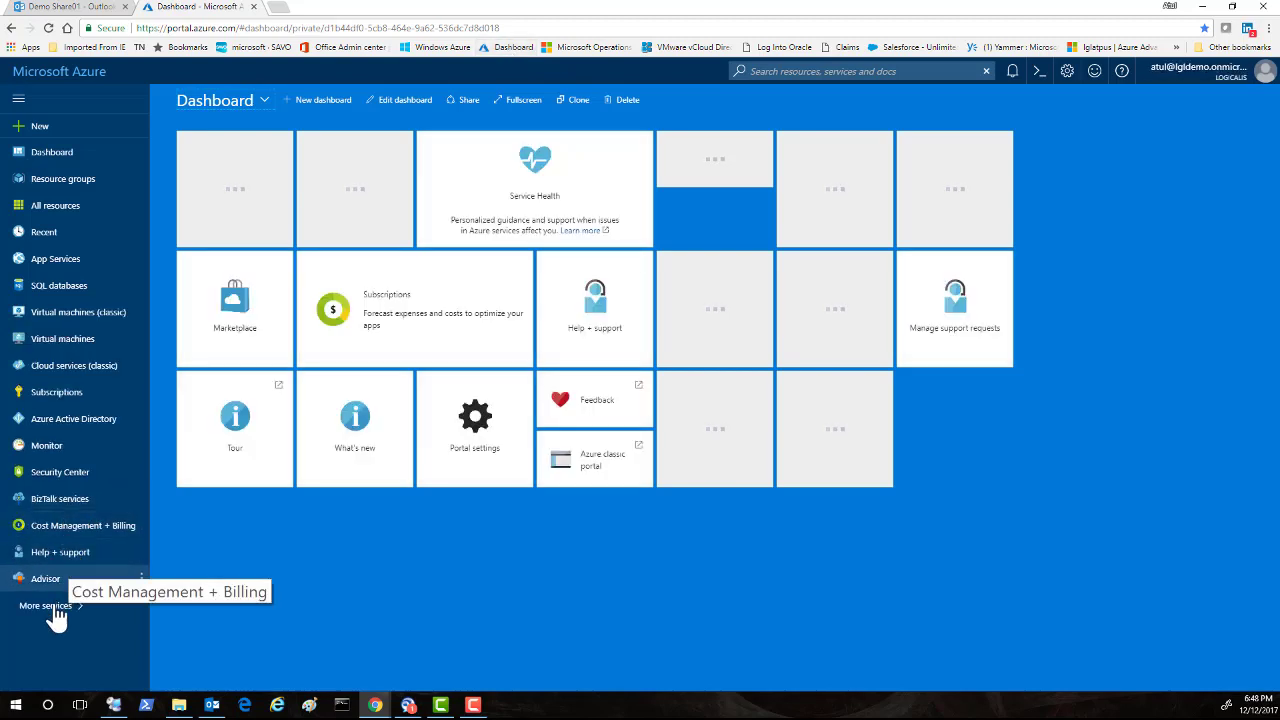
# Filter all services for 'enterpri' and open Enterprise applications.
pyautogui.click(50, 607)
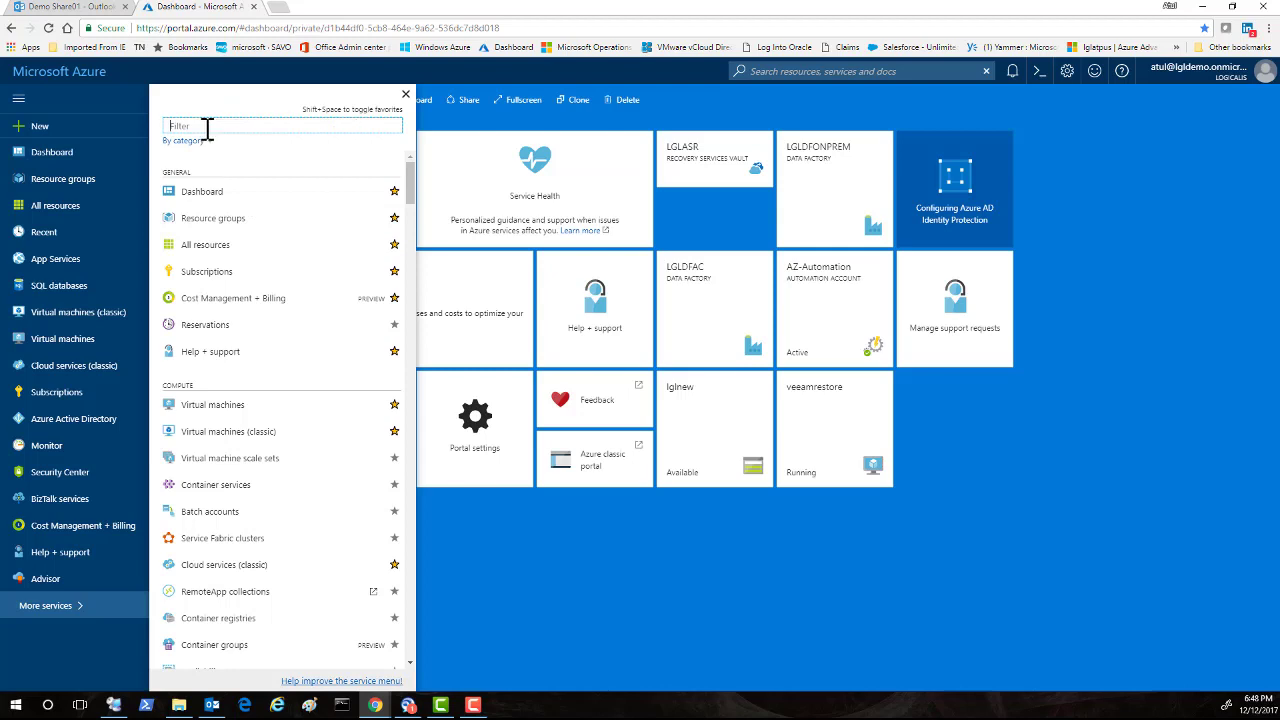
pyautogui.write('en')
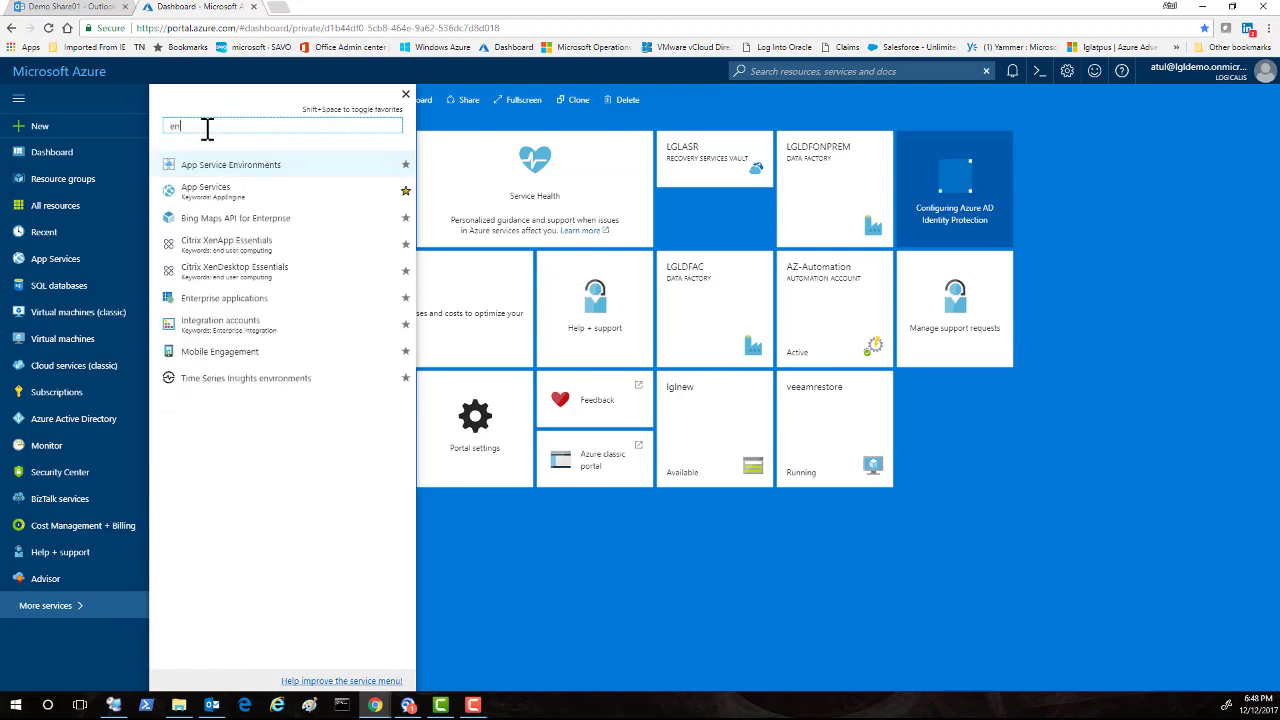
pyautogui.write('terpri')
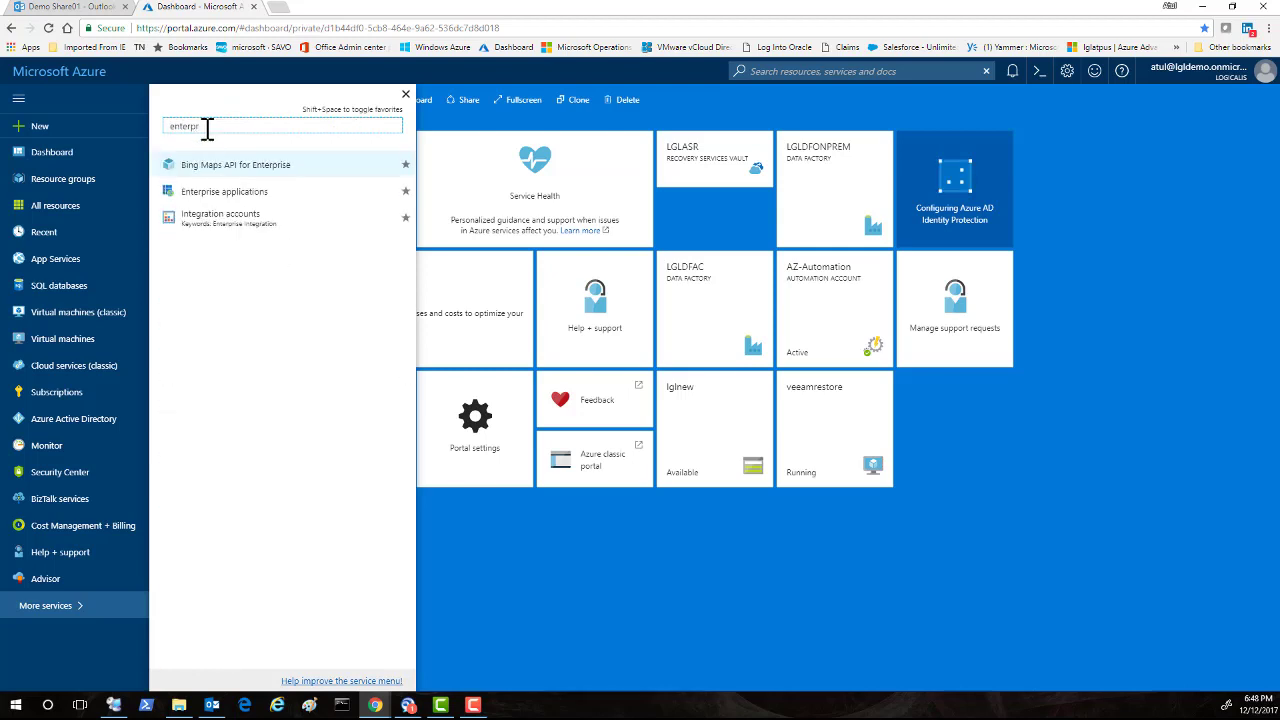
pyautogui.click(212, 195)
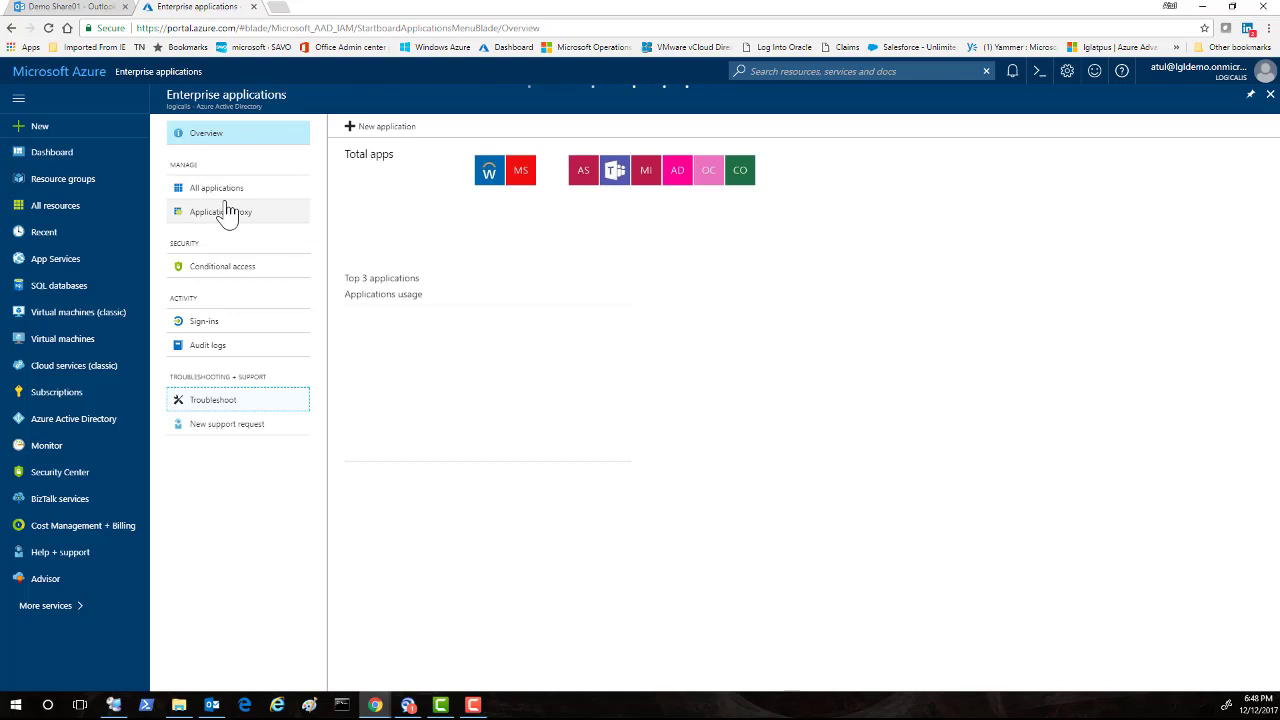
# Search all enterprise applications for 'lgl' and open the LGLSPEXT application's overview.
pyautogui.click(228, 201)
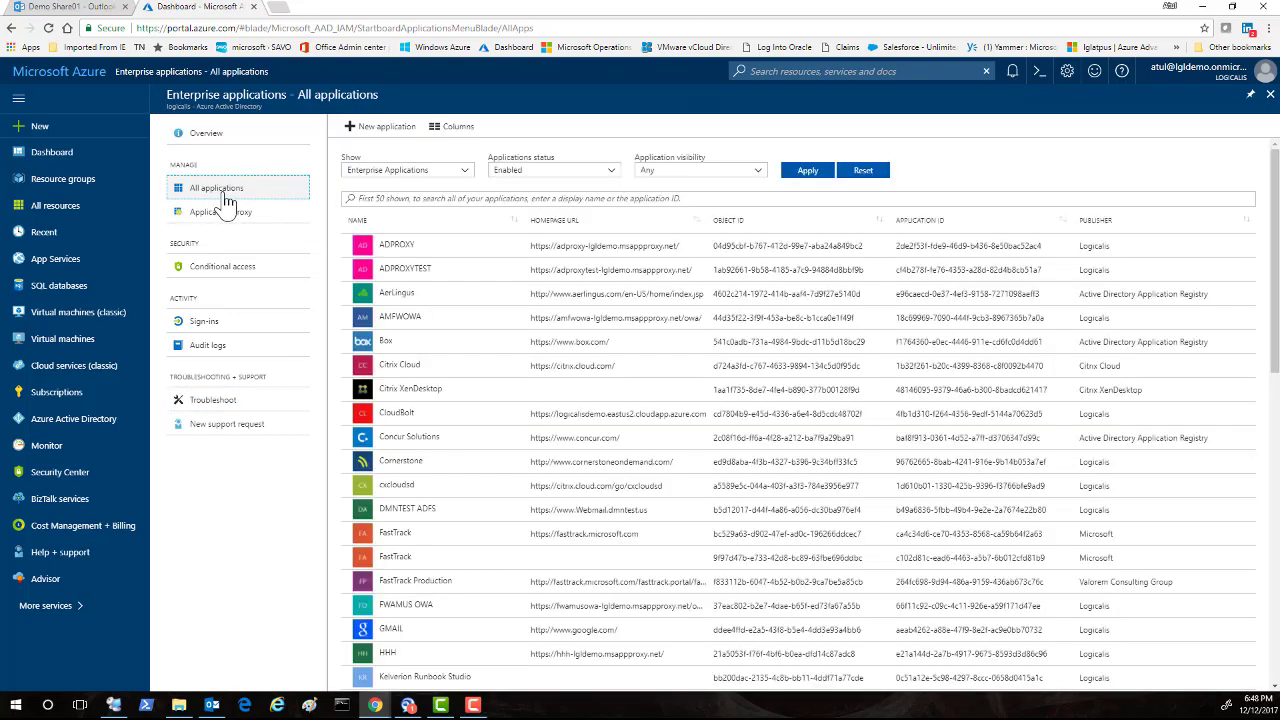
pyautogui.click(422, 199)
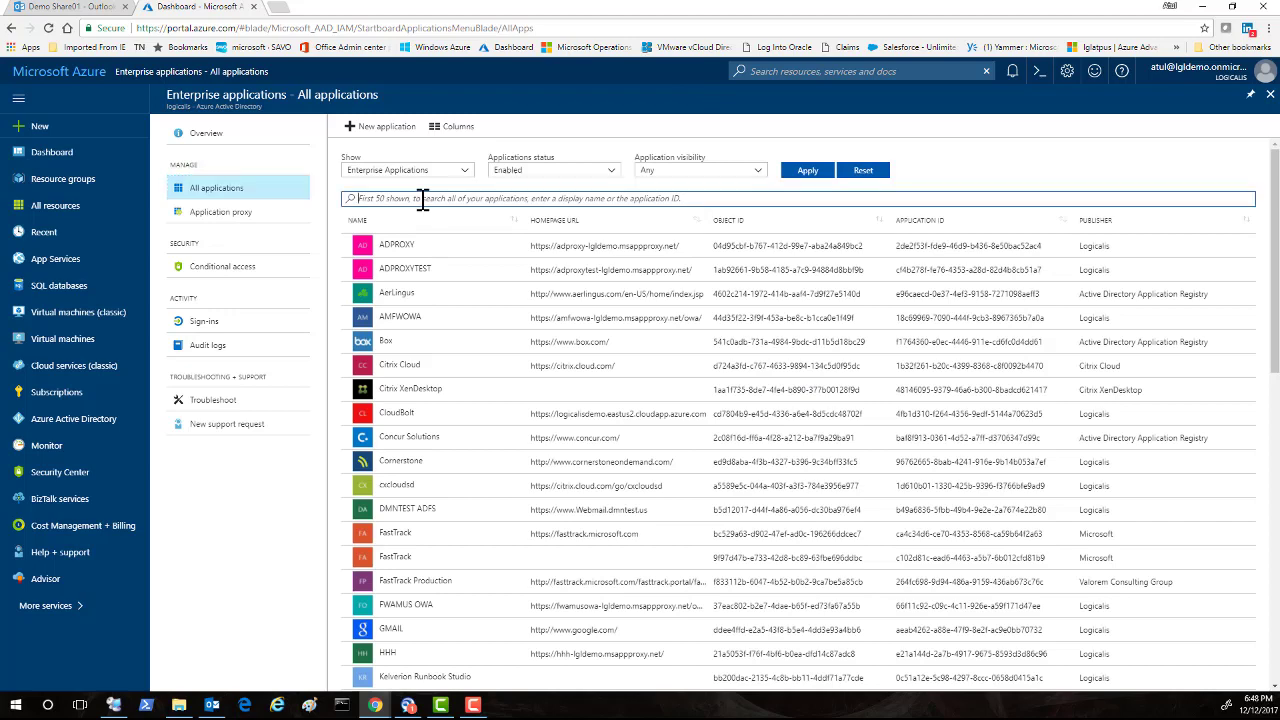
pyautogui.write('lgl')
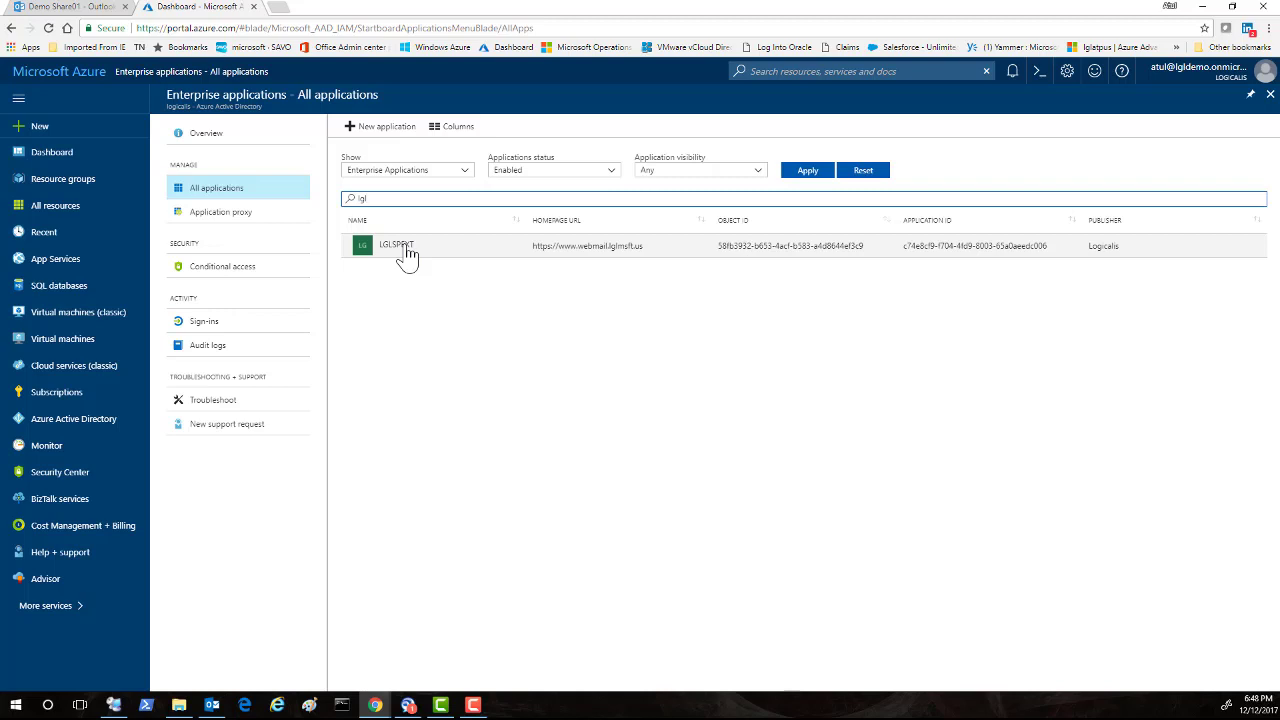
pyautogui.click(398, 246)
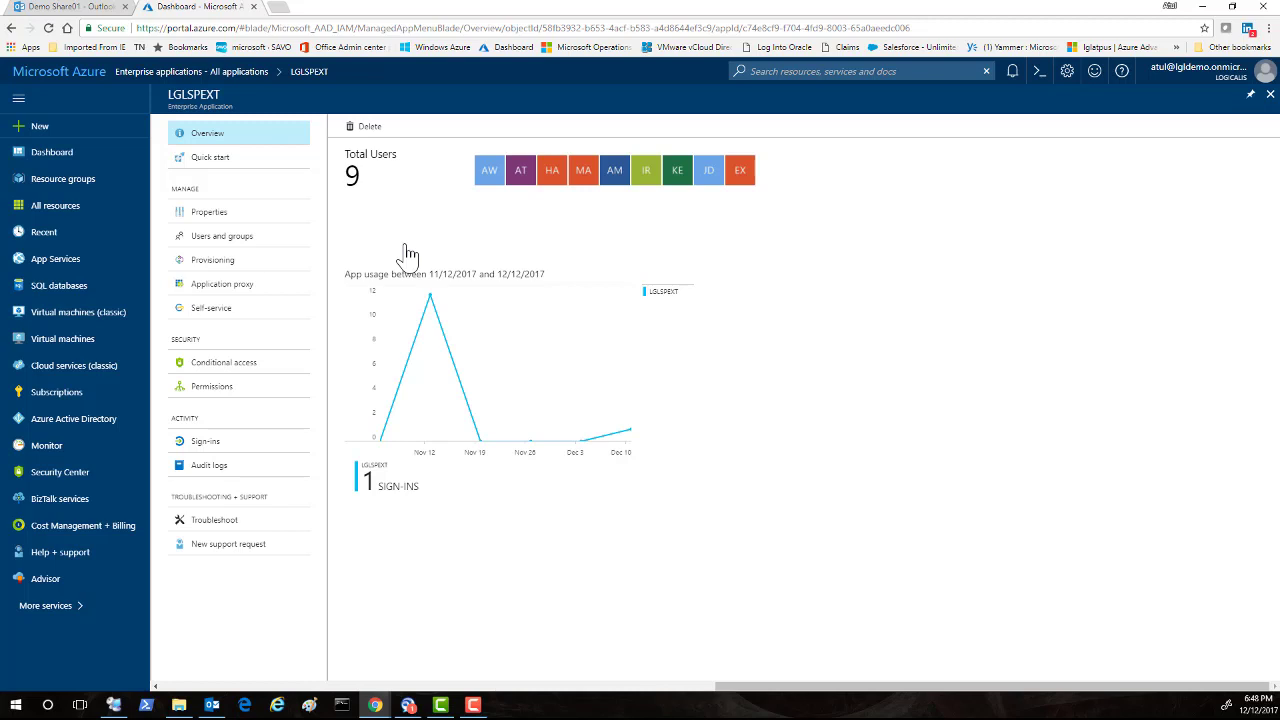
# Start a new user assignment for LGLSPEXT and open the users and groups picker.
pyautogui.click(234, 246)
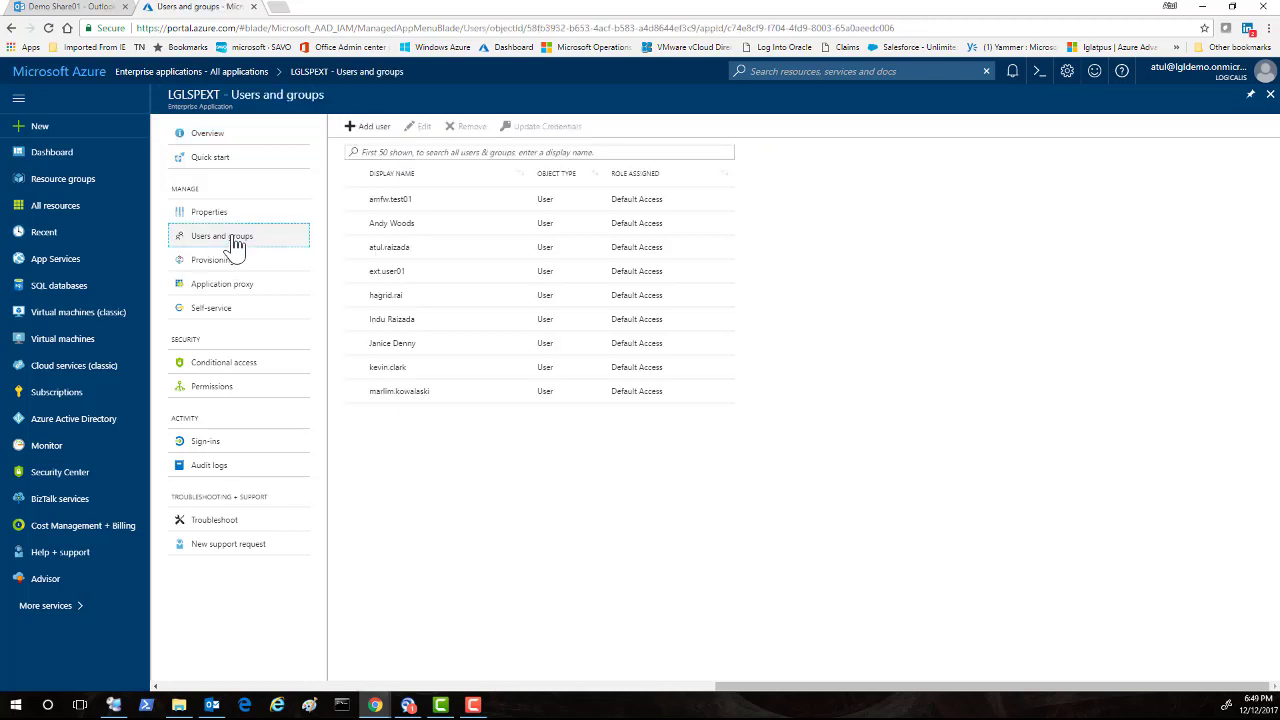
pyautogui.click(370, 130)
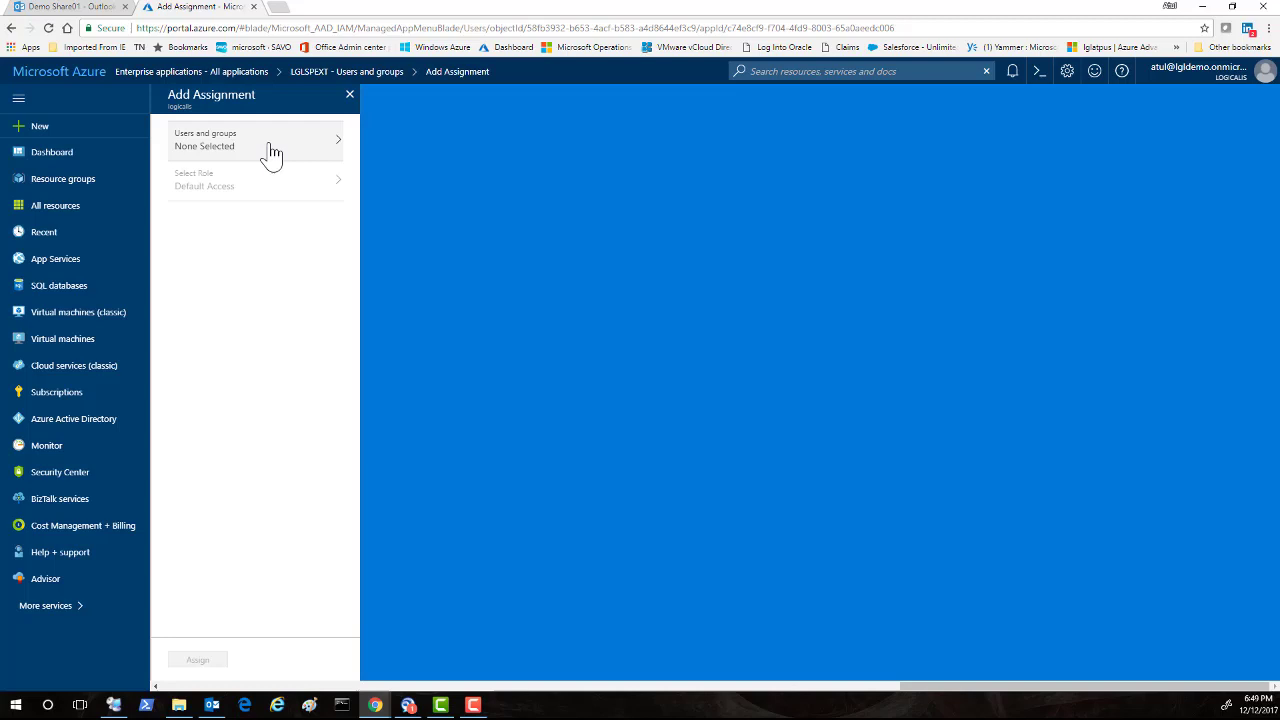
pyautogui.click(283, 149)
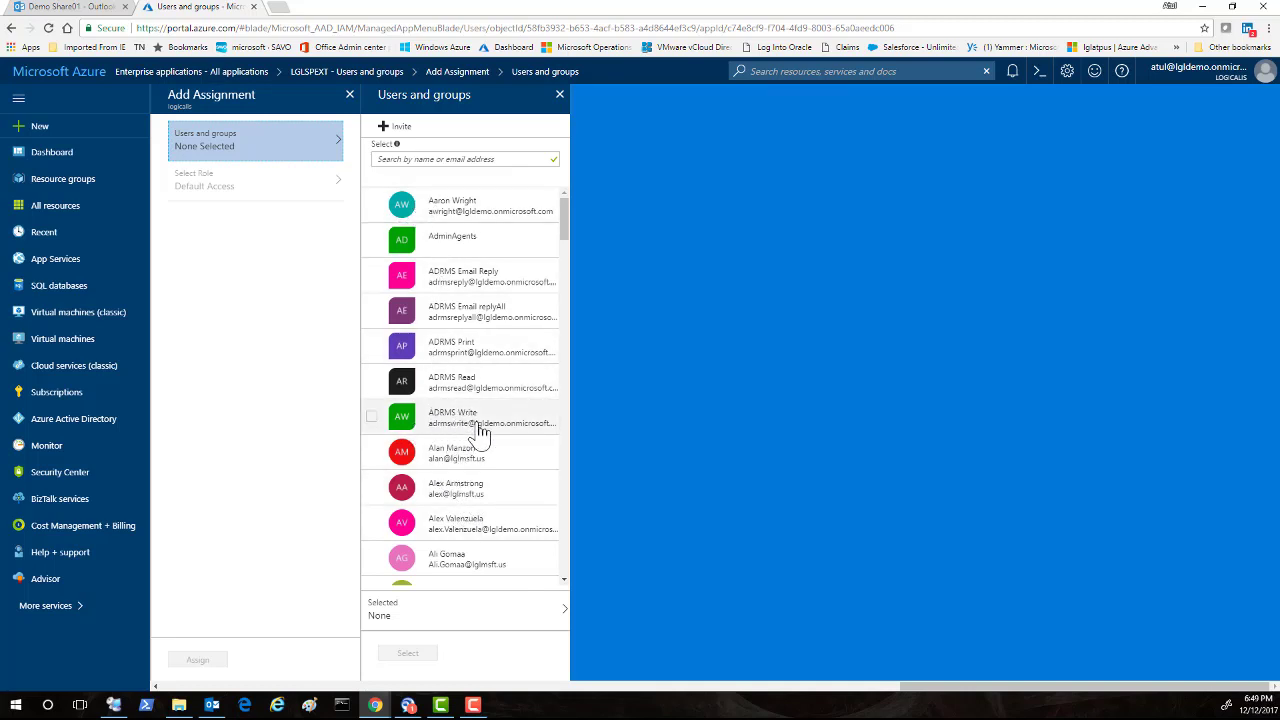
pyautogui.moveTo(400, 145)
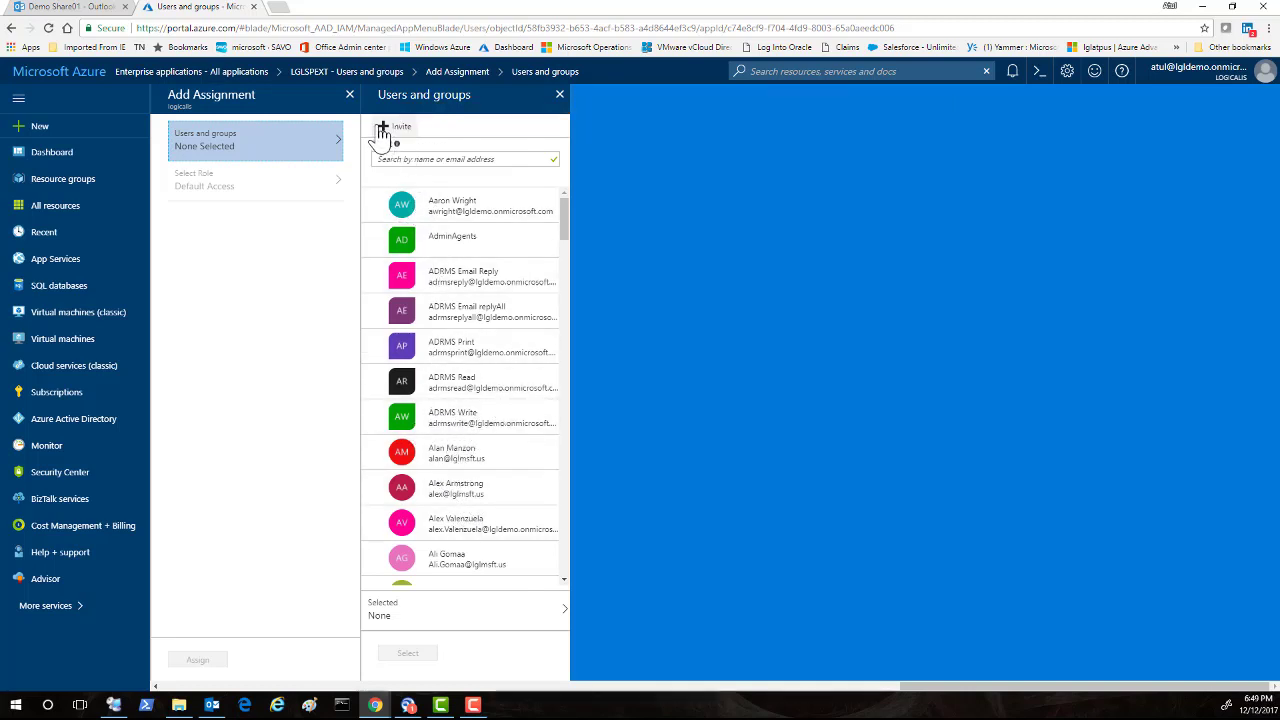
# Invite the guest by pasting their e-mail, with message 'Welcome to Logicalis Business Portal'.
pyautogui.click(397, 128)
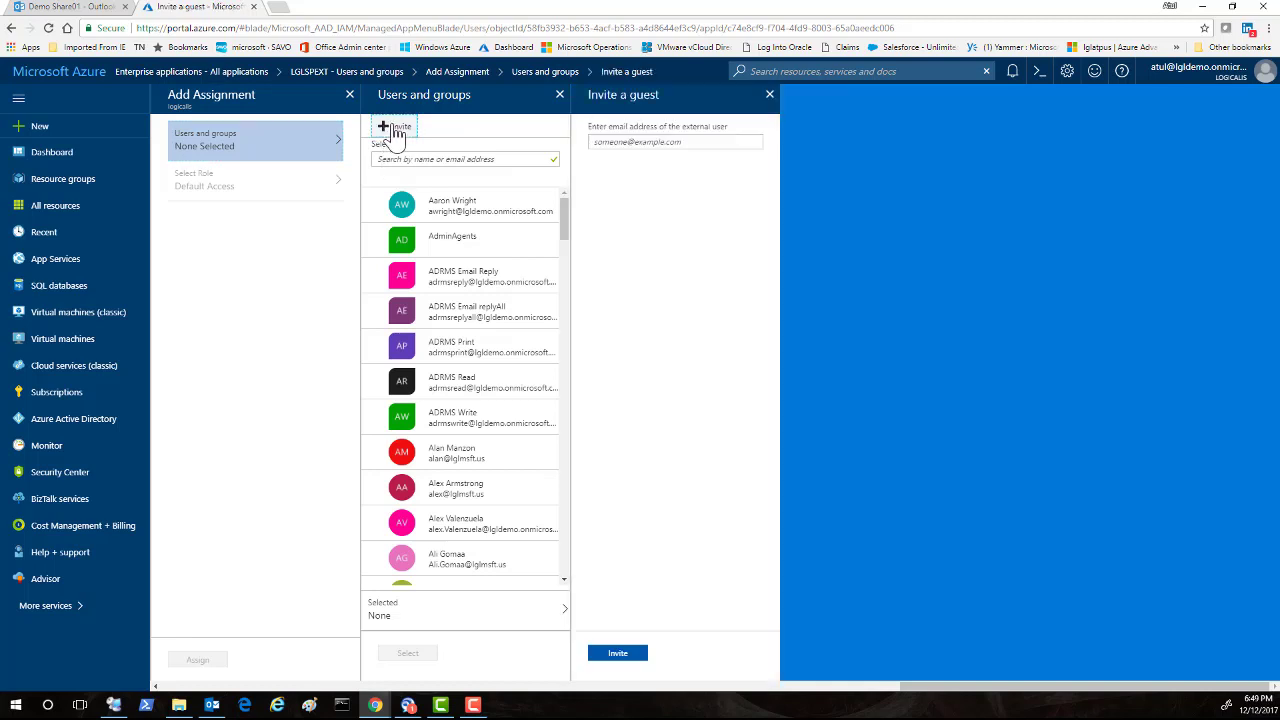
pyautogui.click(613, 142)
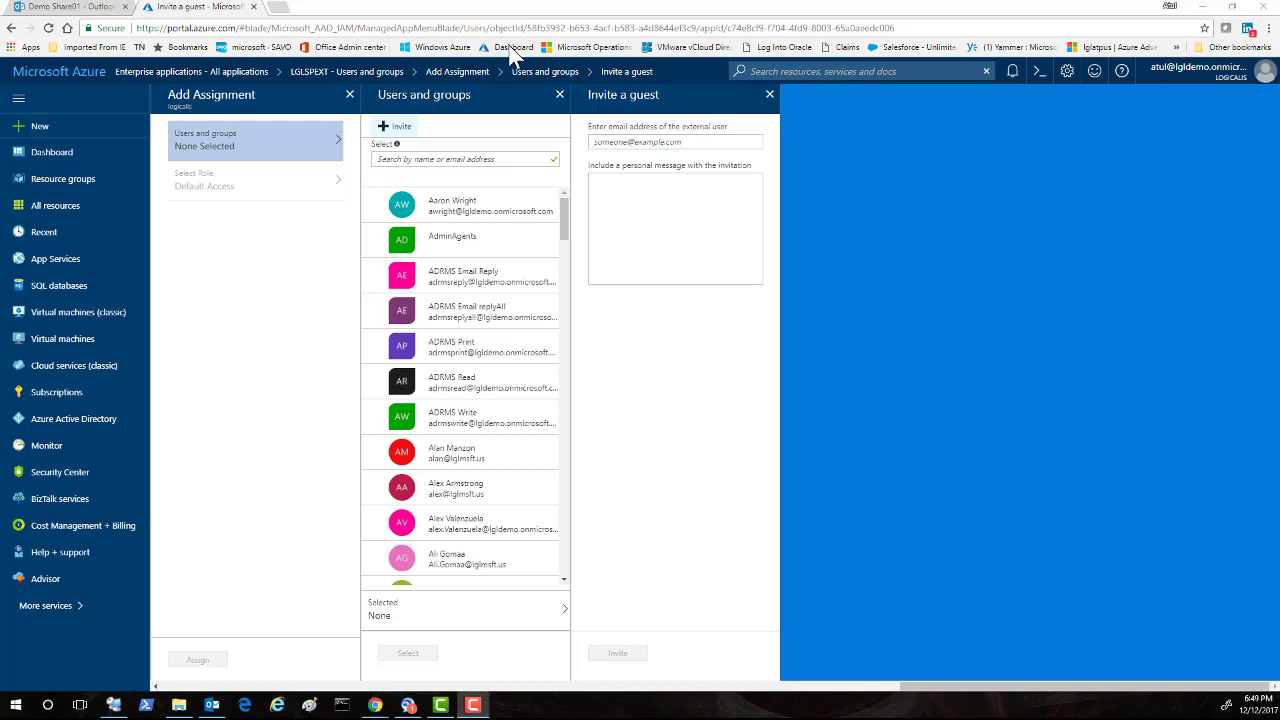
pyautogui.rightClick(601, 143)
pyautogui.click(633, 225)
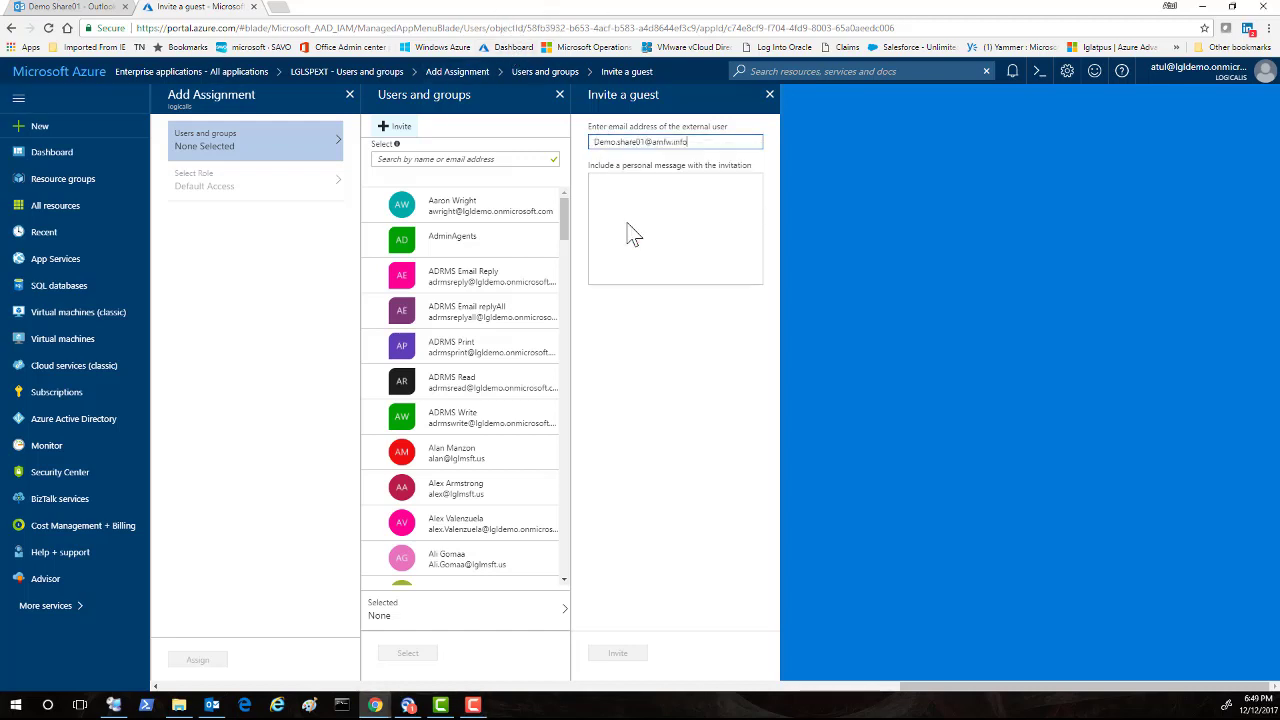
pyautogui.click(621, 204)
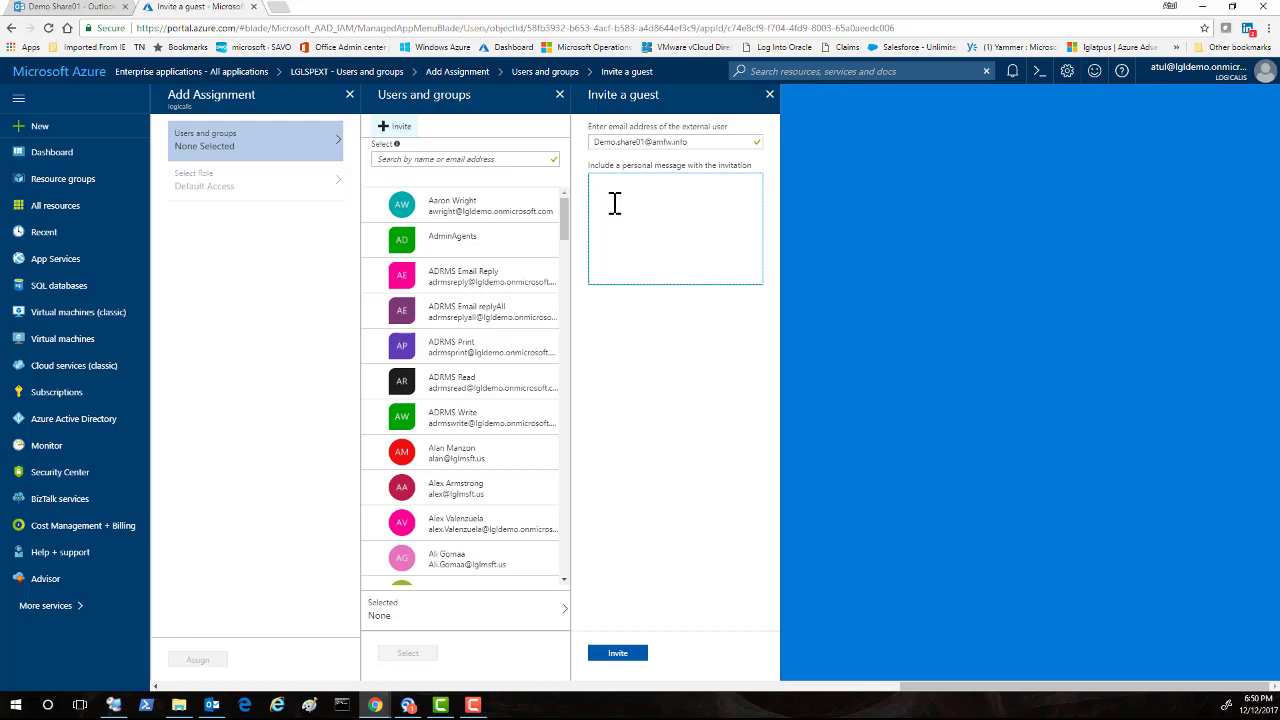
pyautogui.write('Welcome to Logicali')
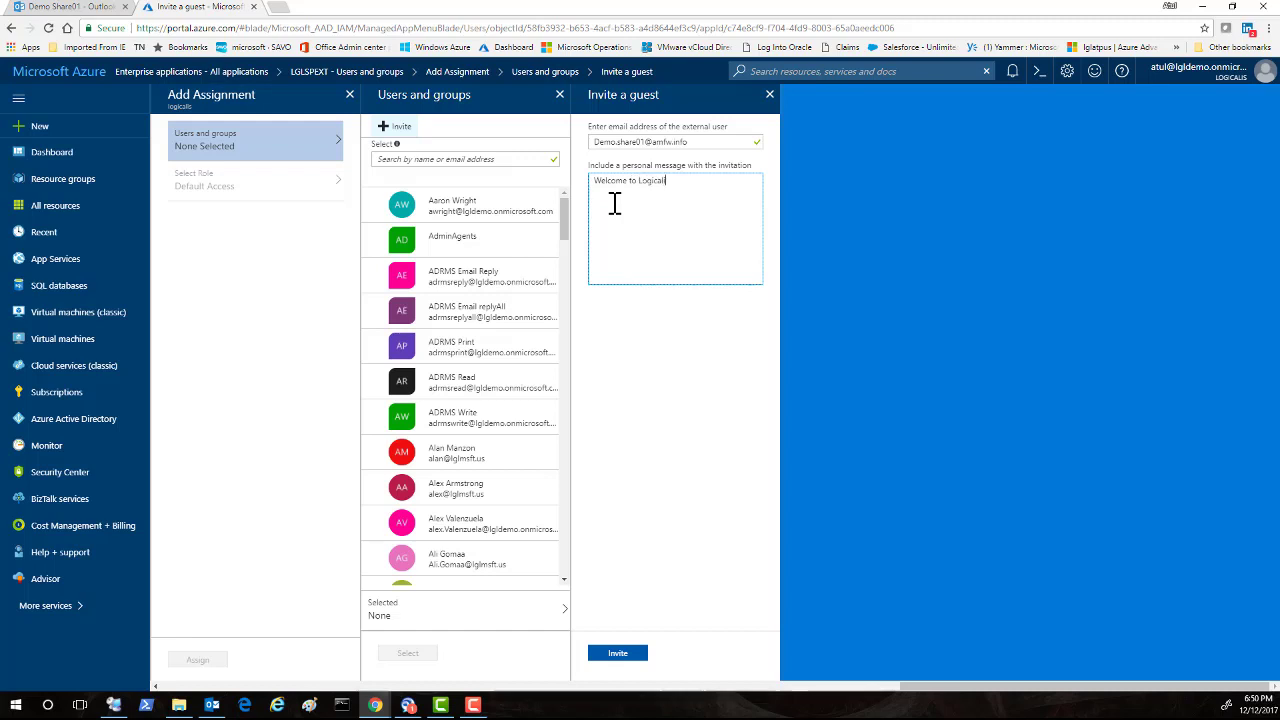
pyautogui.write('s Ru')
pyautogui.write('s Bus')
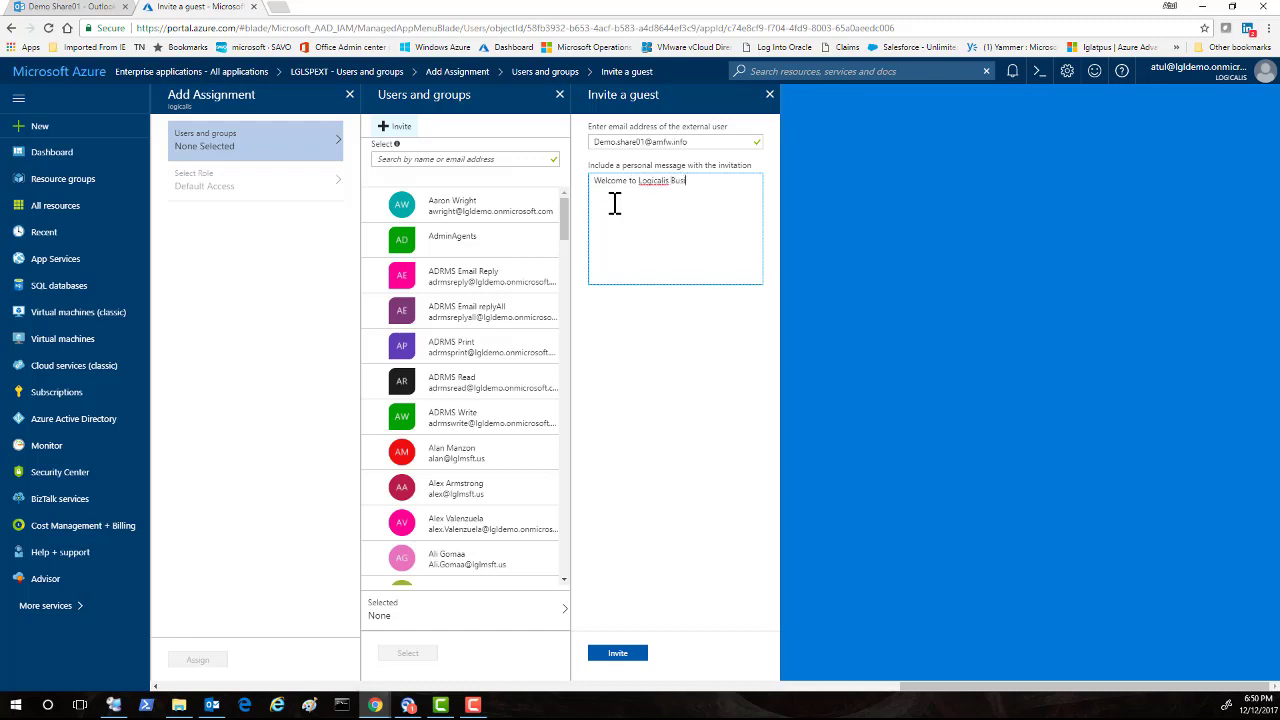
pyautogui.write('iness')
pyautogui.write(' Partal')
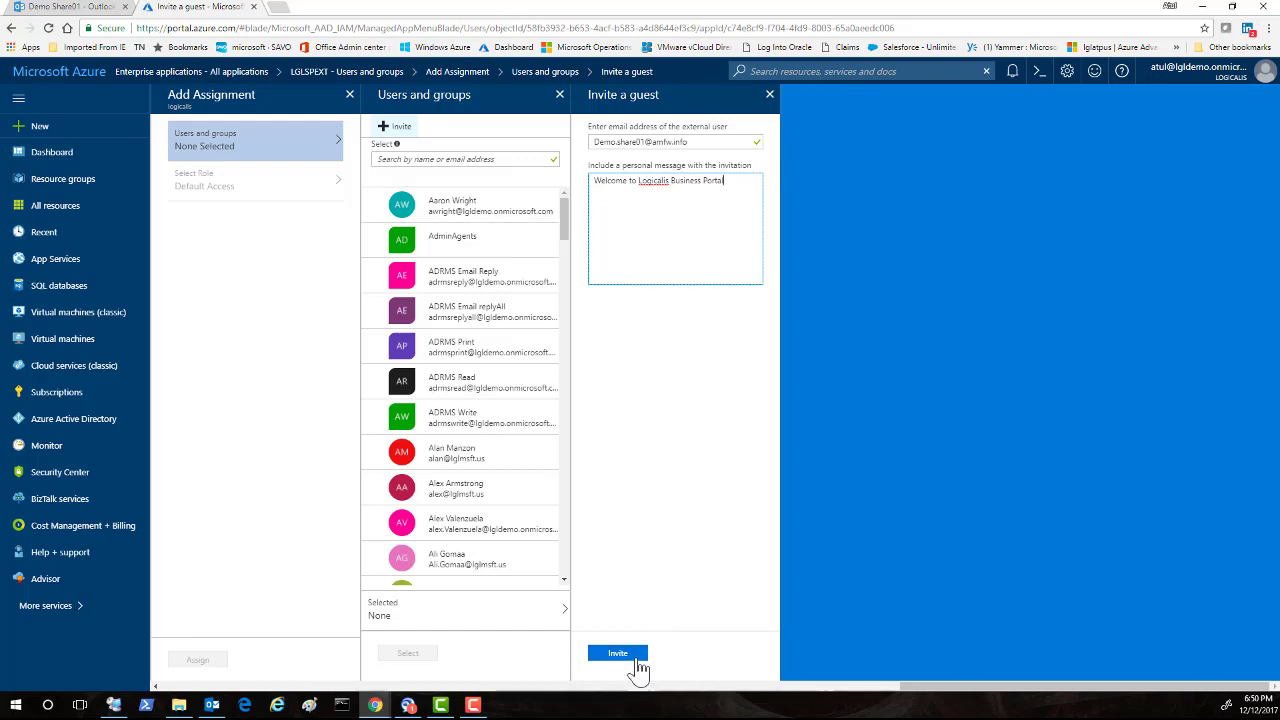
pyautogui.click(632, 655)
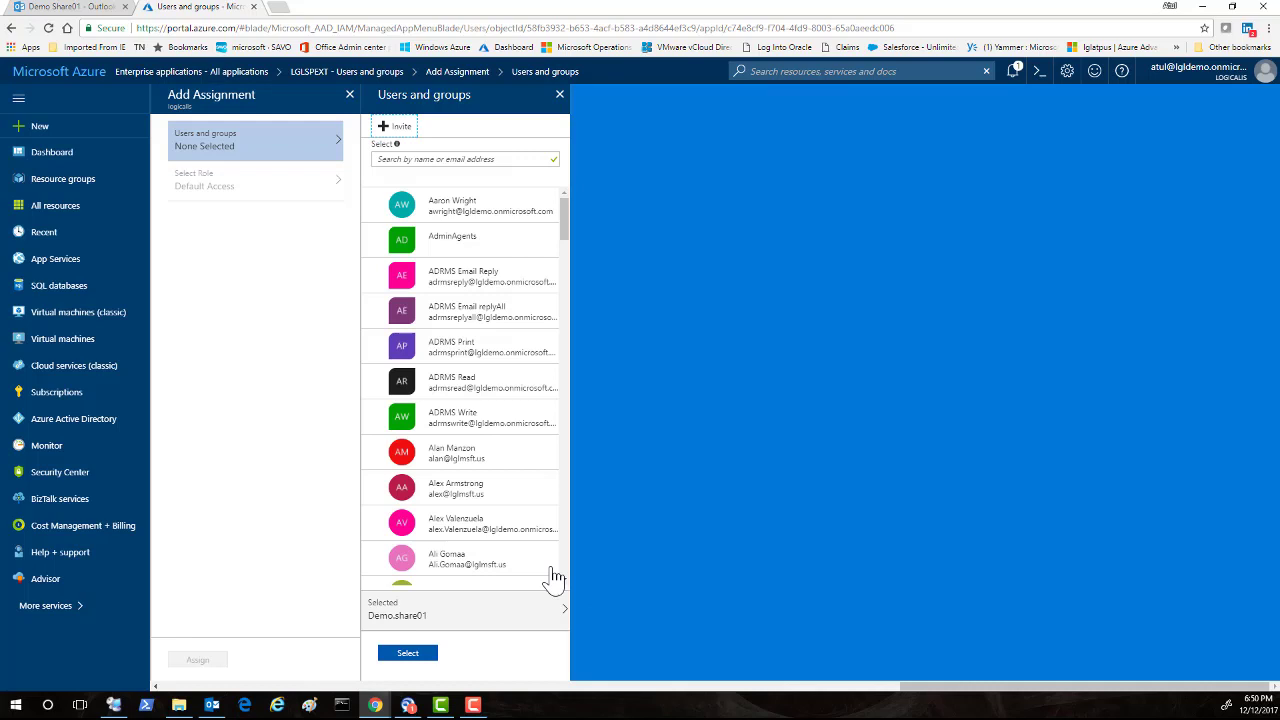
# Select the invited guest, assign them to LGLSPEXT, and switch to the Outlook Web App.
pyautogui.click(409, 654)
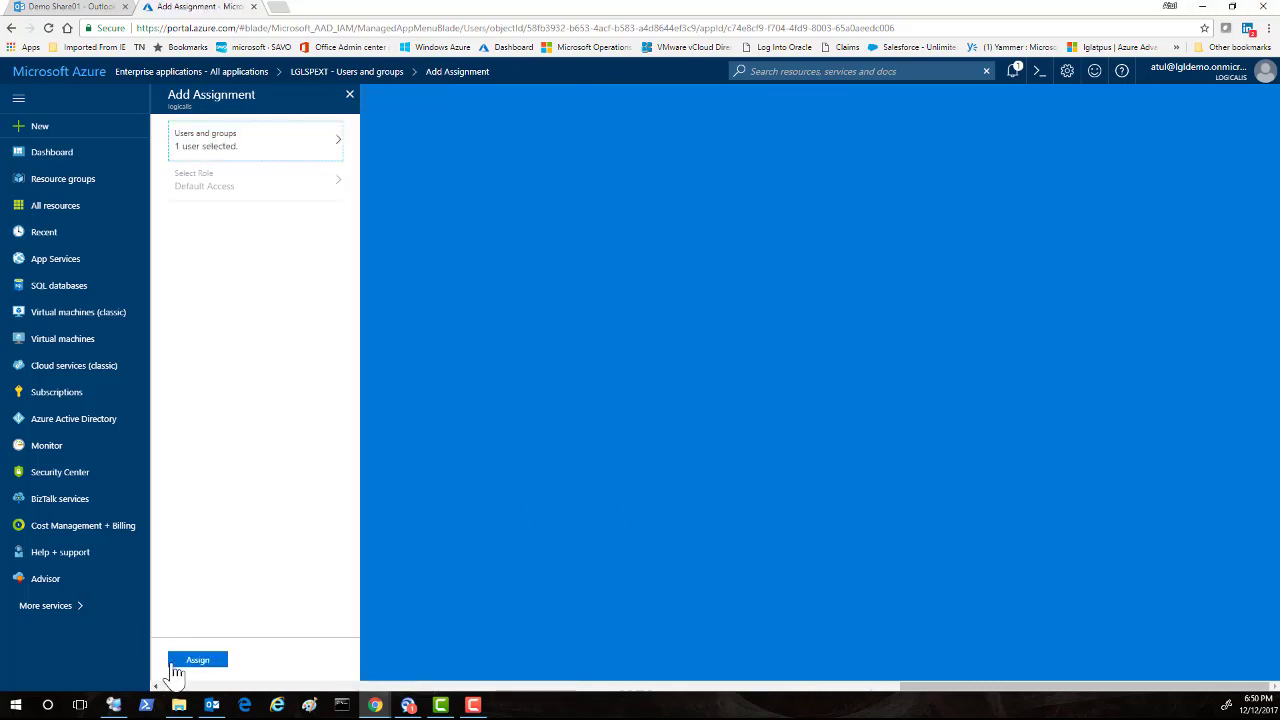
pyautogui.click(181, 662)
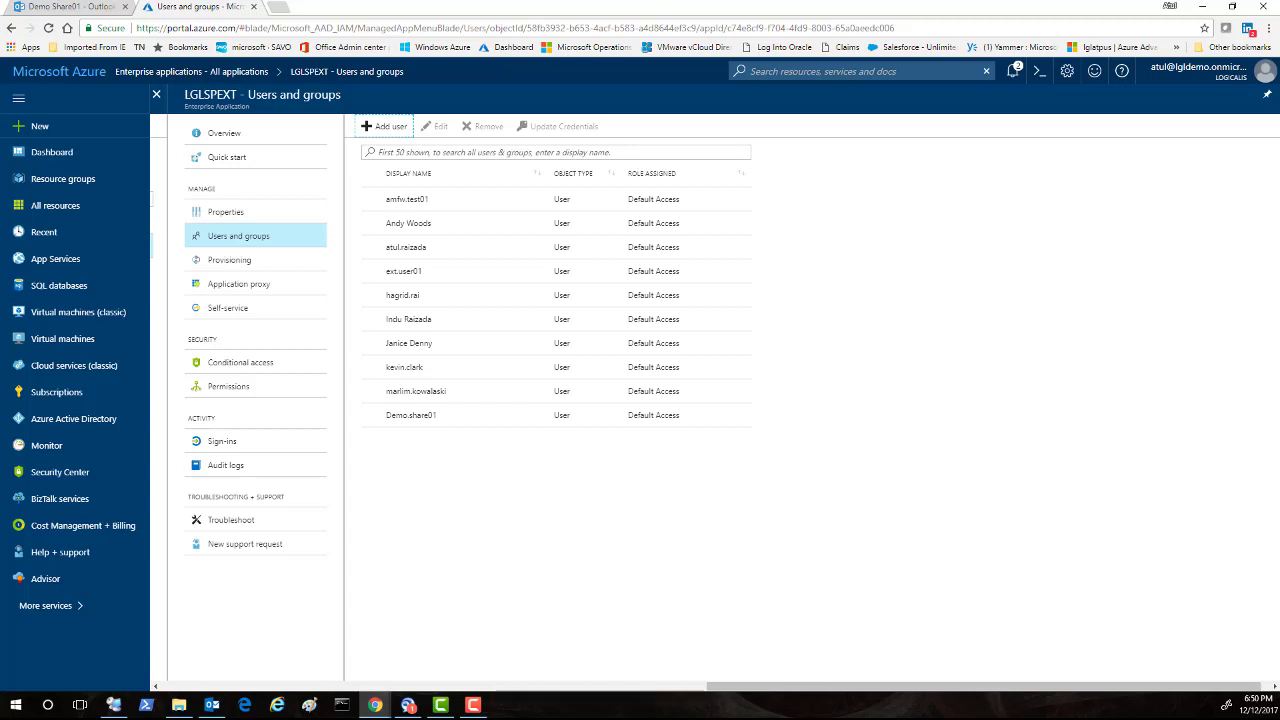
pyautogui.hotkey('ctrl', 'shift', 'Tab')
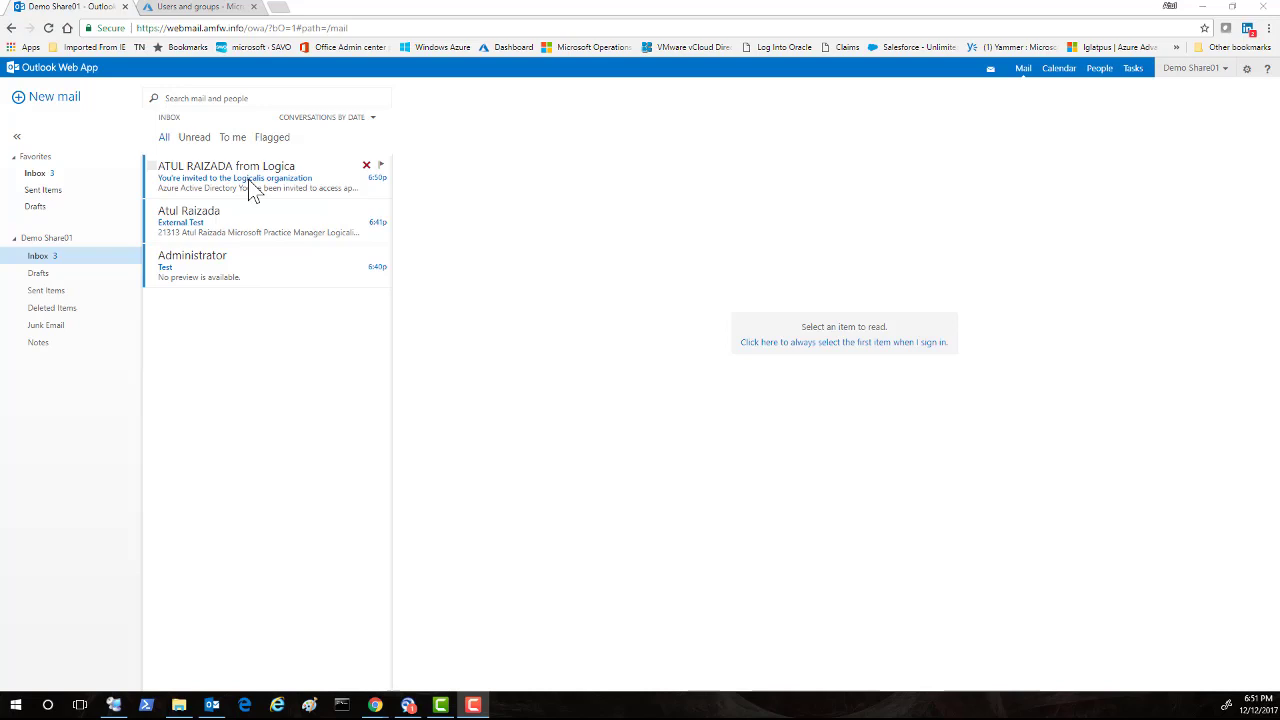
# Open the Logicalis invitation email and highlight its invitation line and personal welcome message.
pyautogui.click(249, 181)
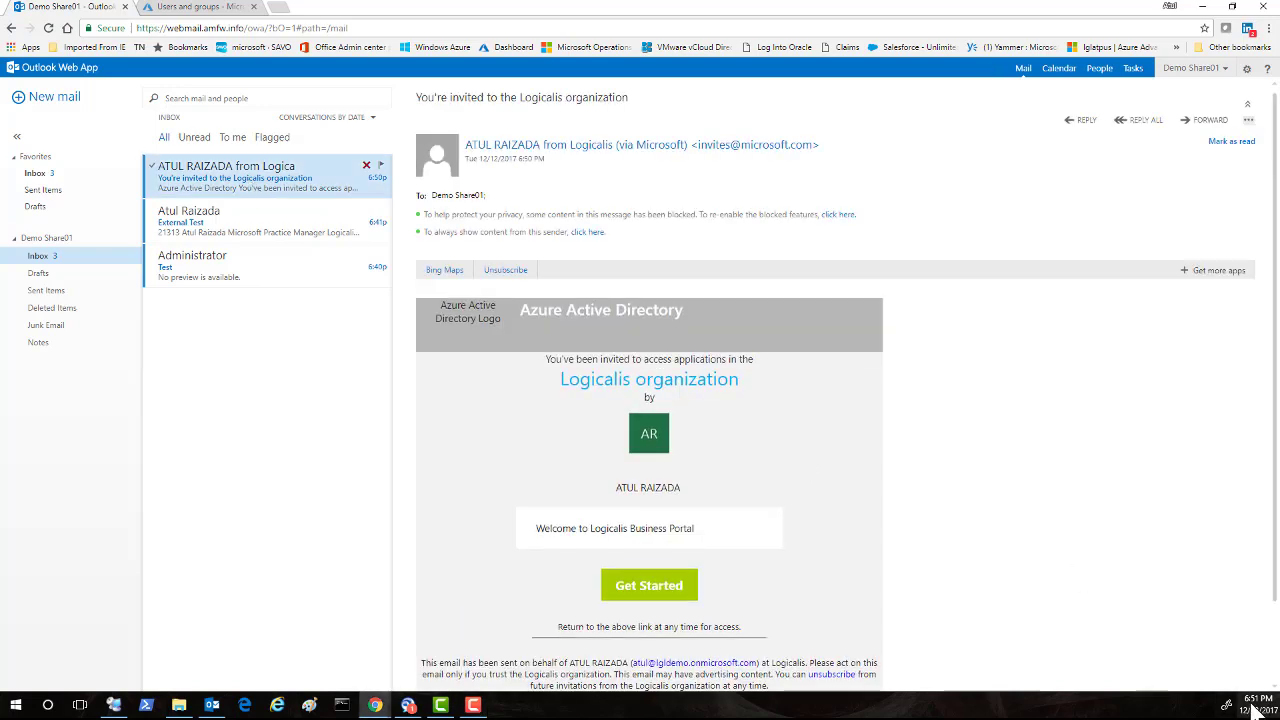
pyautogui.moveTo(1254, 708)
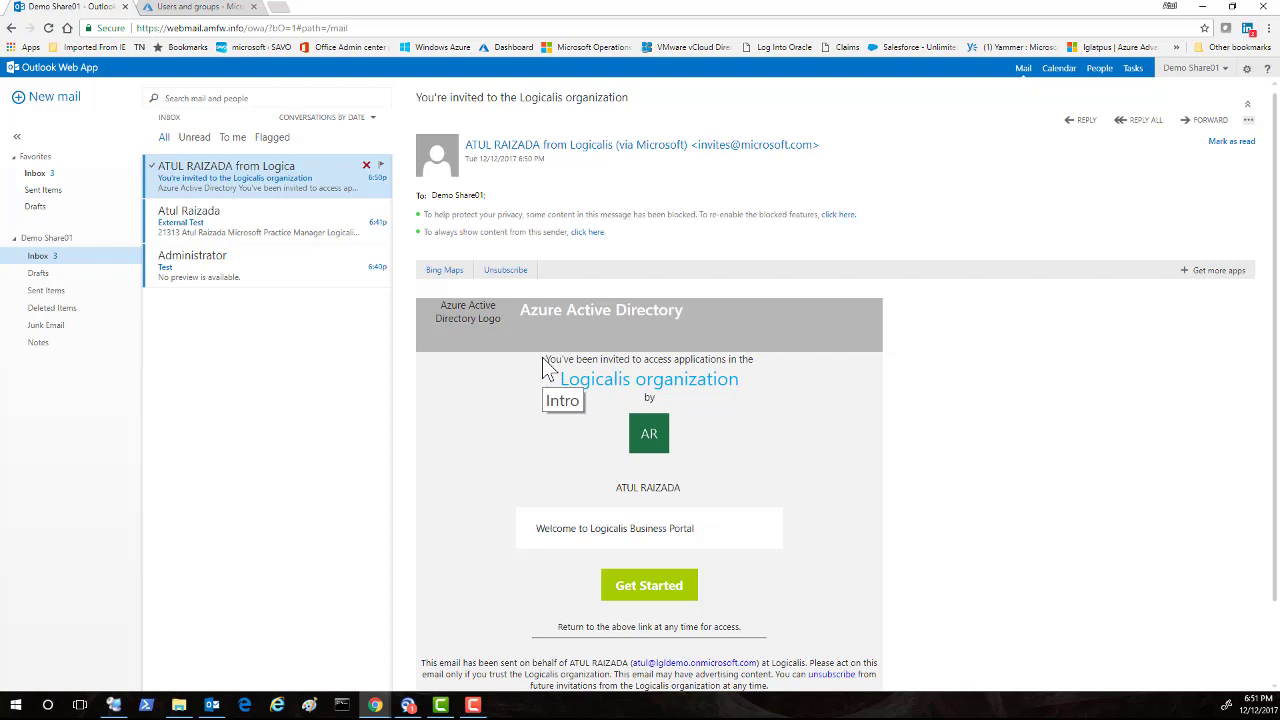
pyautogui.moveTo(548, 360); pyautogui.dragTo(741, 424)
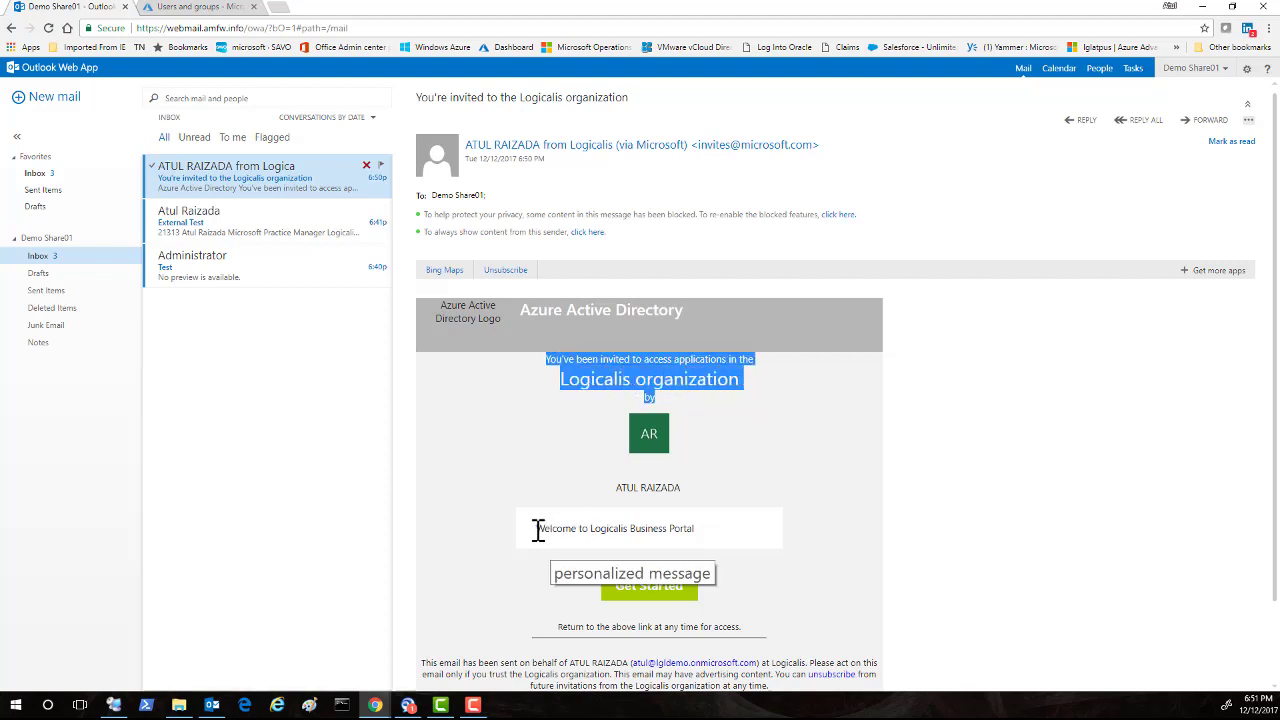
pyautogui.moveTo(538, 529); pyautogui.dragTo(709, 536)
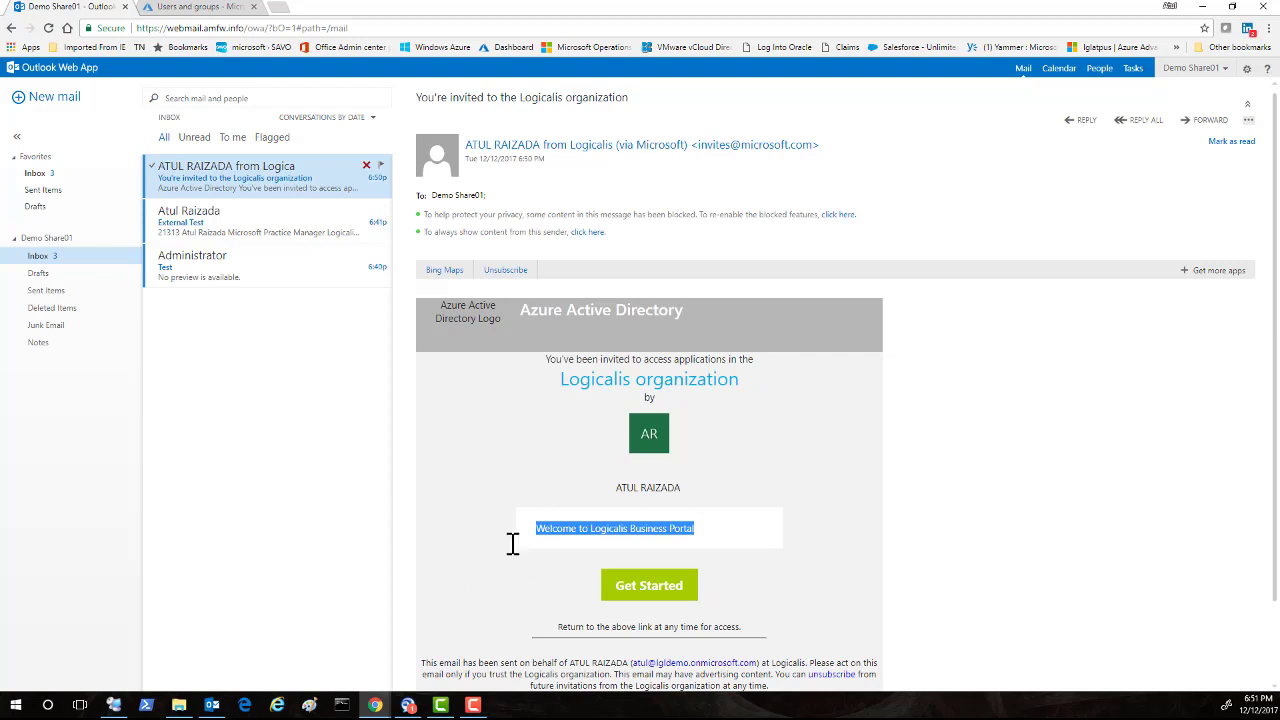
# Redeem the invitation and create a password for the new guest account.
pyautogui.click(668, 590)
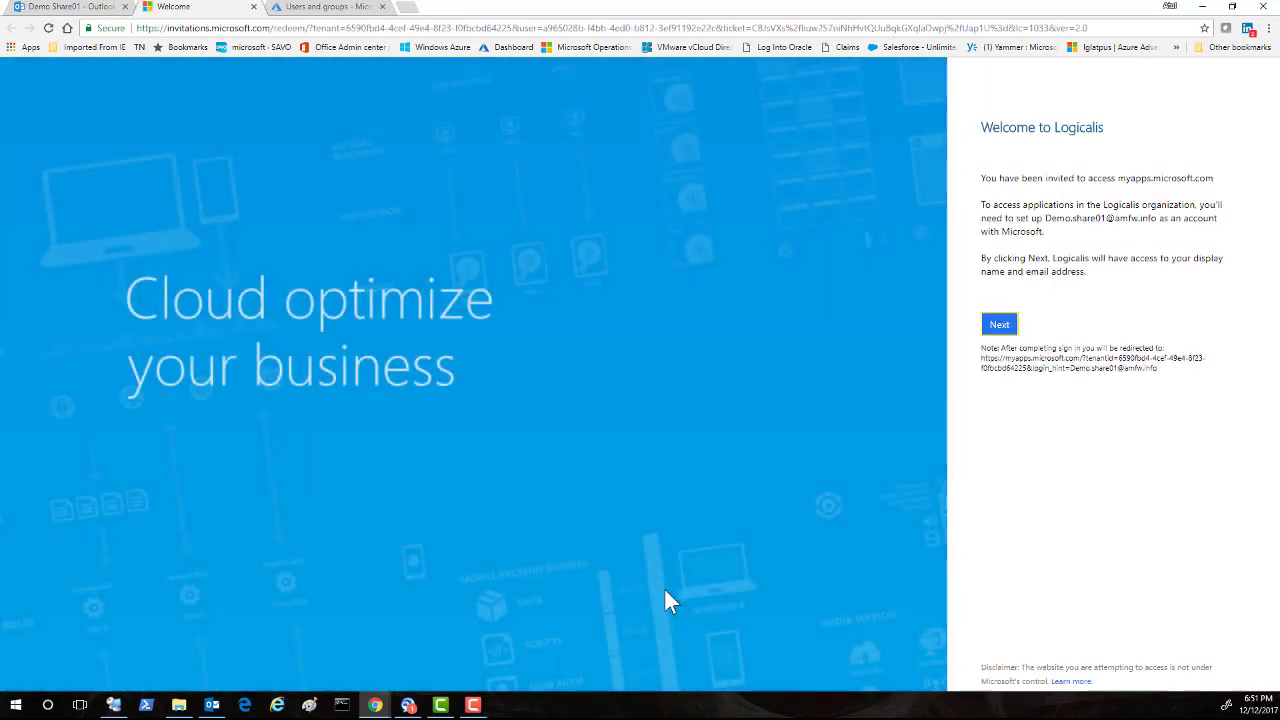
pyautogui.click(1003, 328)
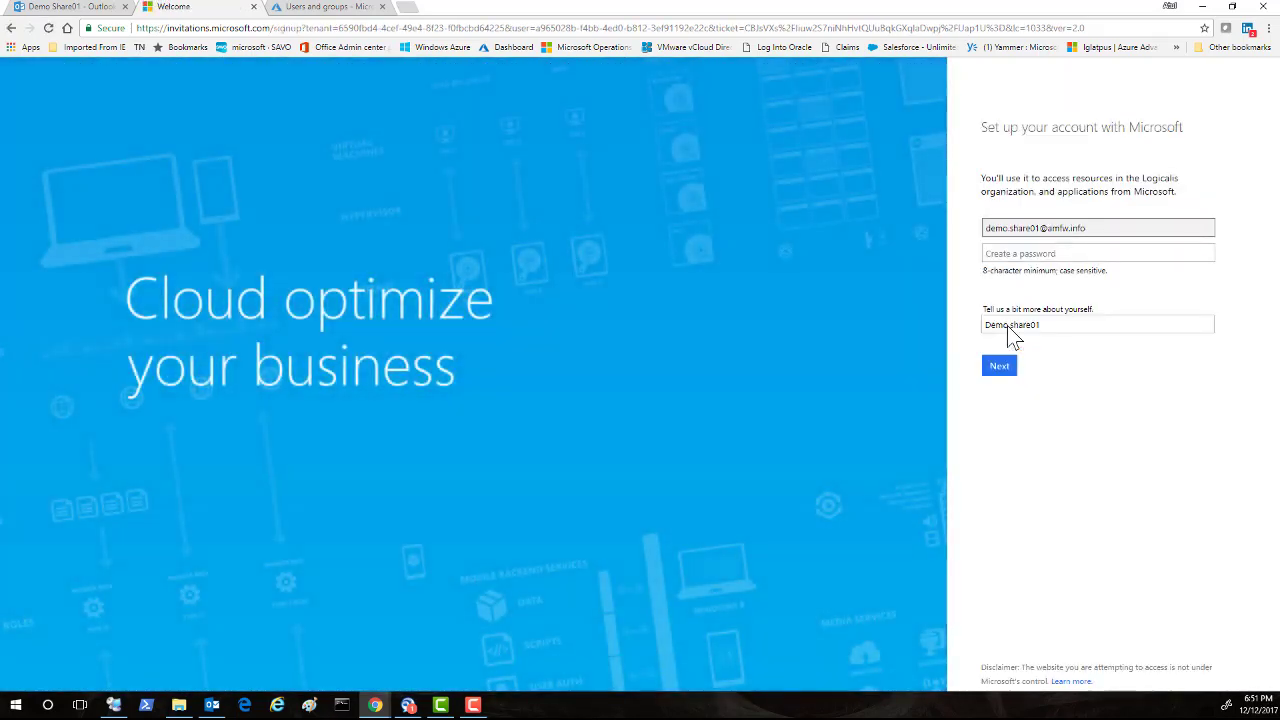
pyautogui.click(1000, 256)
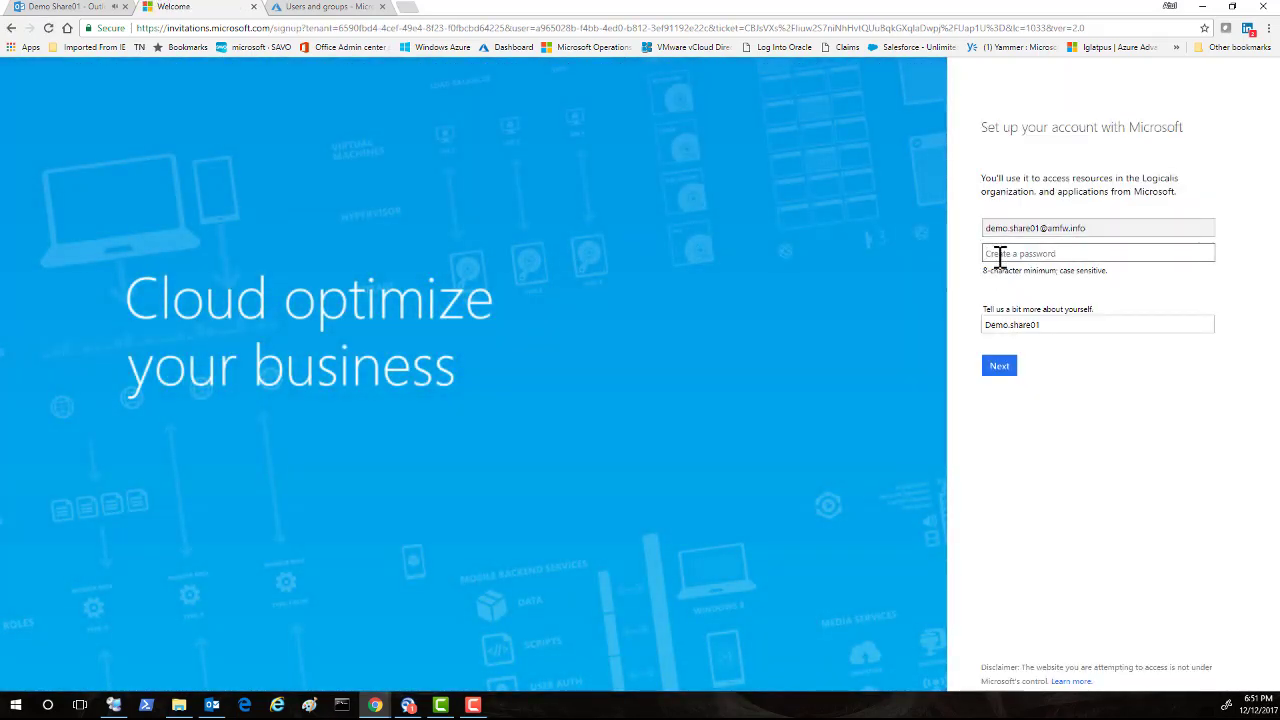
pyautogui.write('Pass')
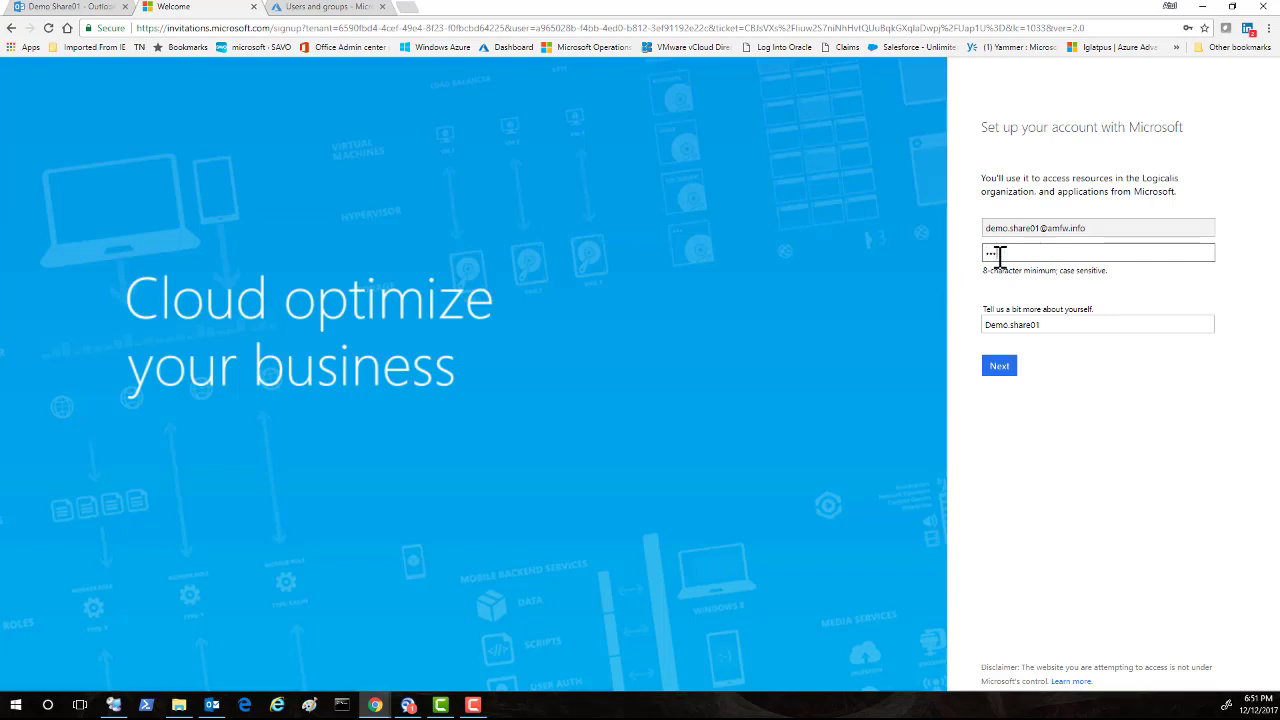
pyautogui.write('w')
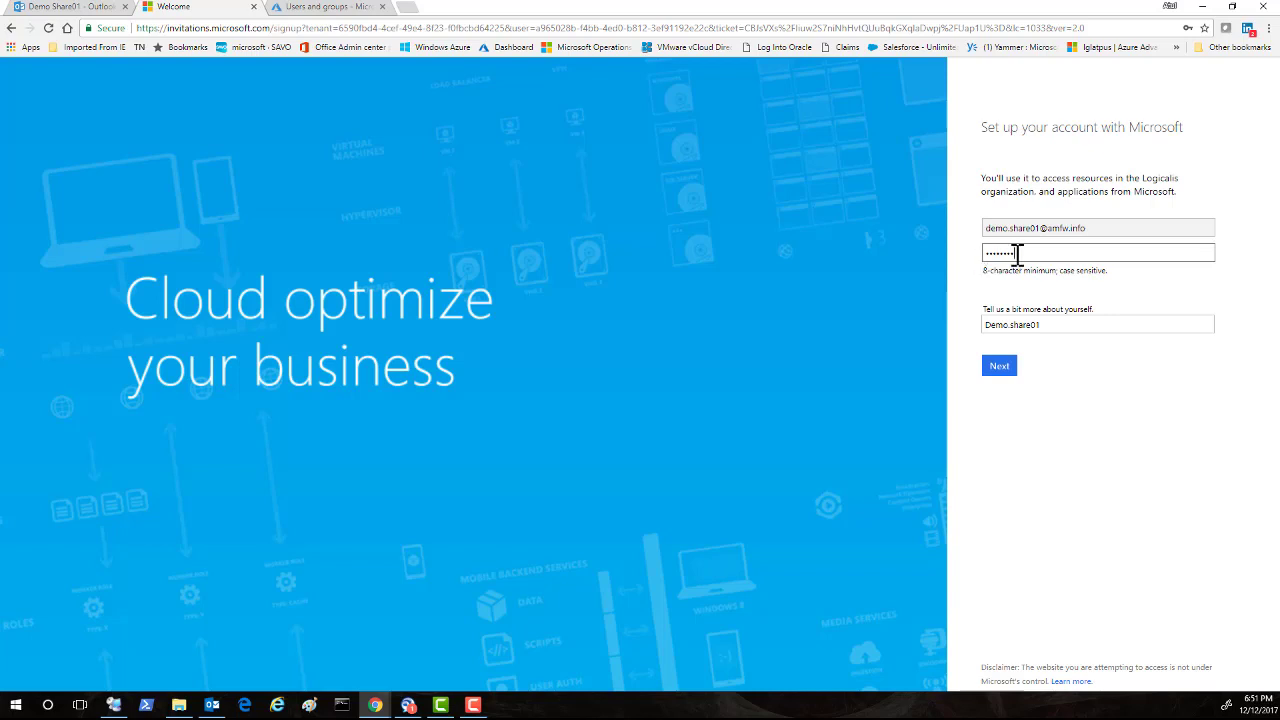
pyautogui.moveTo(1020, 252); pyautogui.dragTo(917, 265)
pyautogui.write('Password')
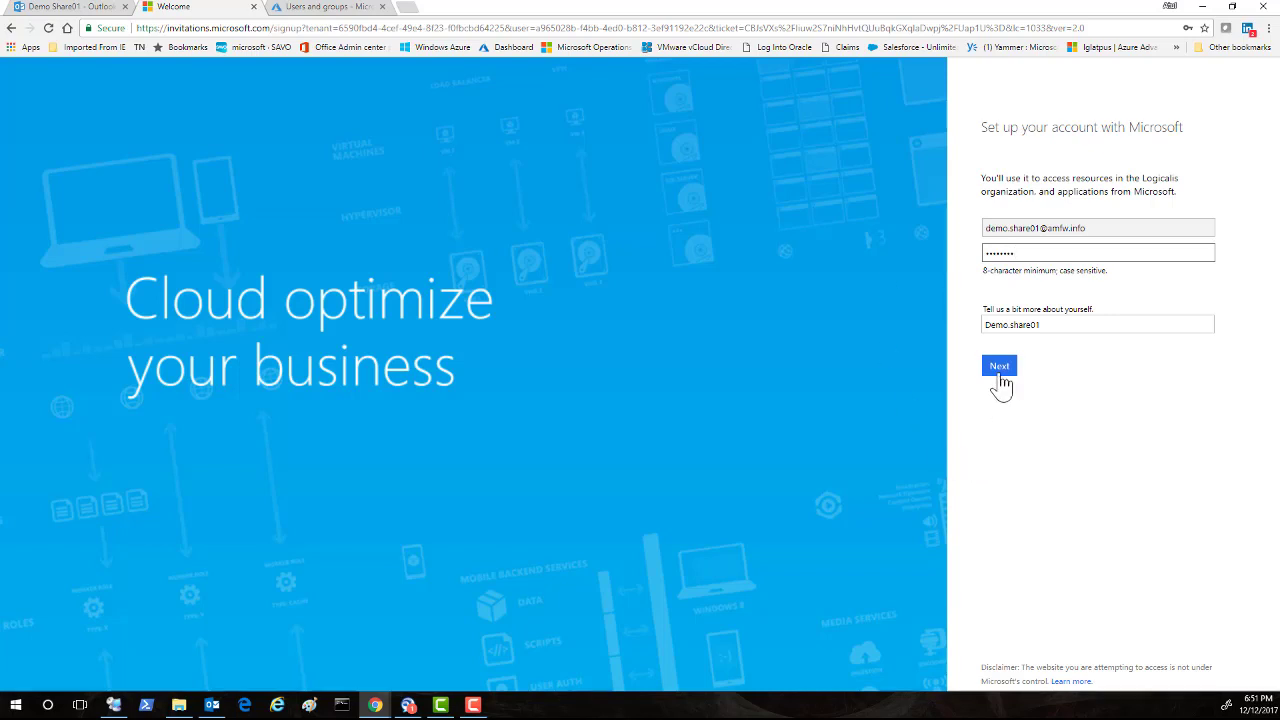
pyautogui.click(999, 368)
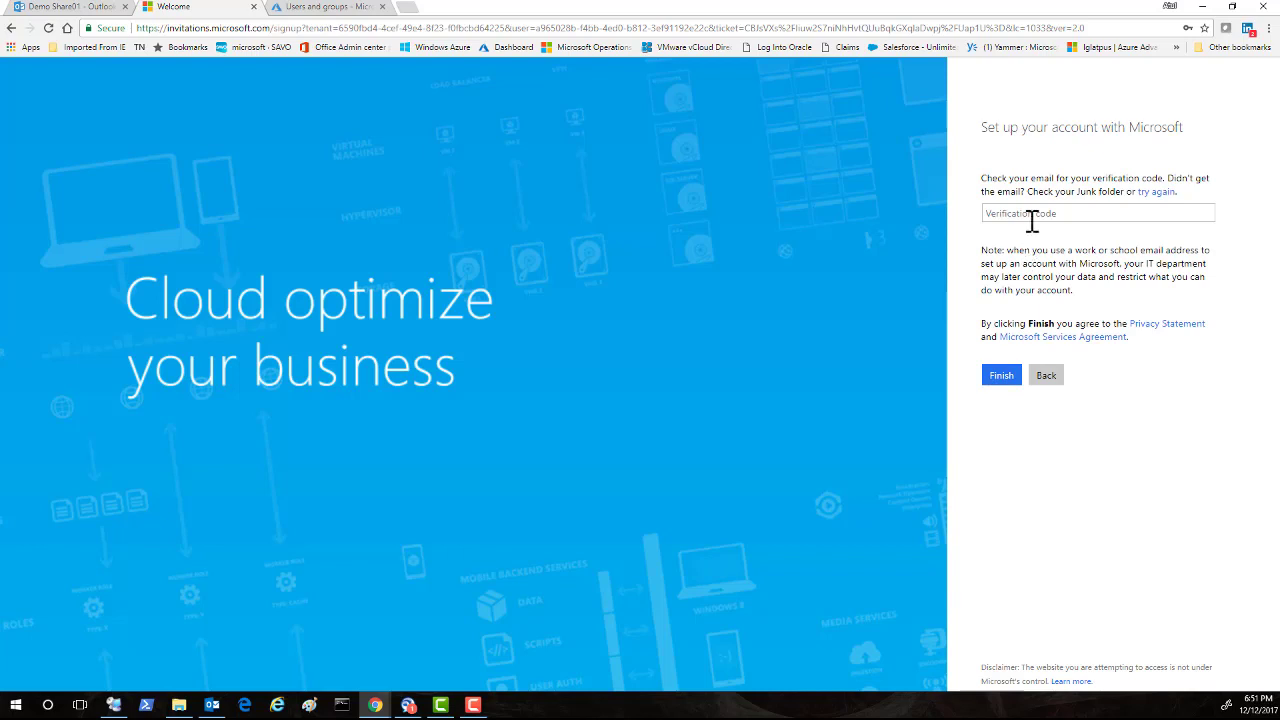
pyautogui.moveTo(983, 178); pyautogui.dragTo(1127, 203)
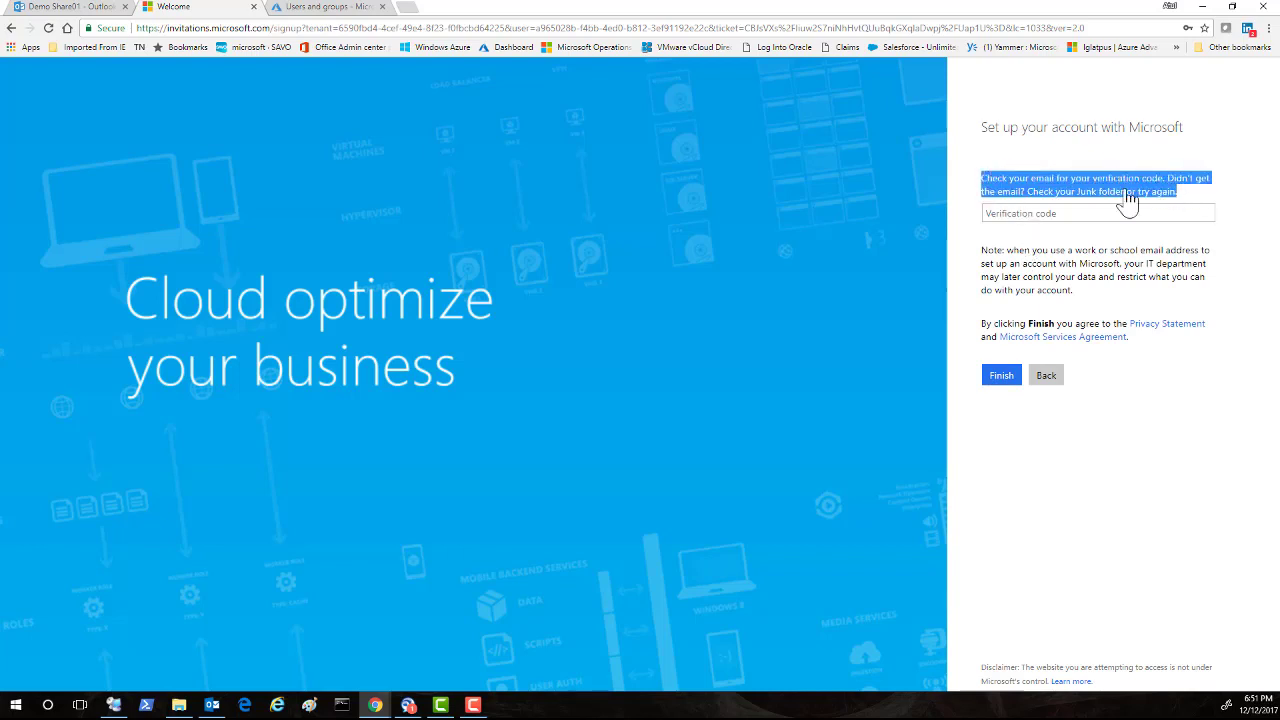
# Copy the verification code from the Microsoft Invitations email in Outlook.
pyautogui.click(94, 8)
pyautogui.click(229, 185)
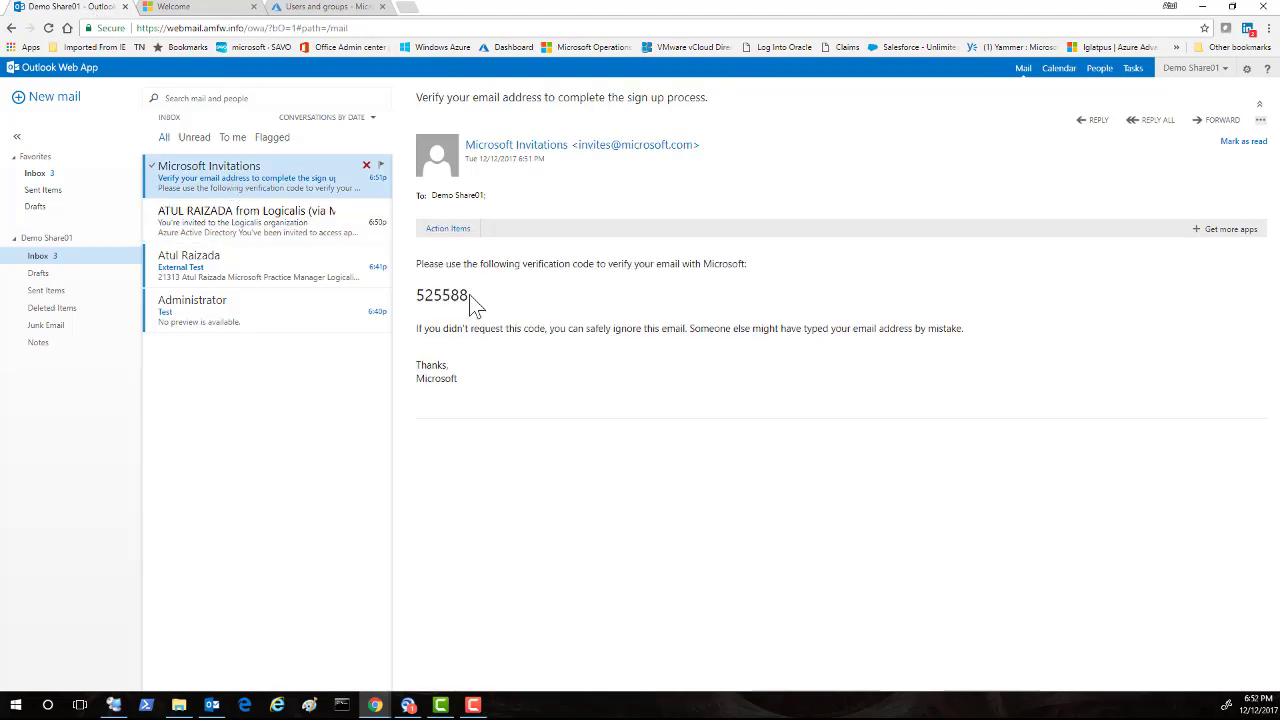
pyautogui.moveTo(470, 296); pyautogui.dragTo(424, 295)
pyautogui.rightClick(427, 295)
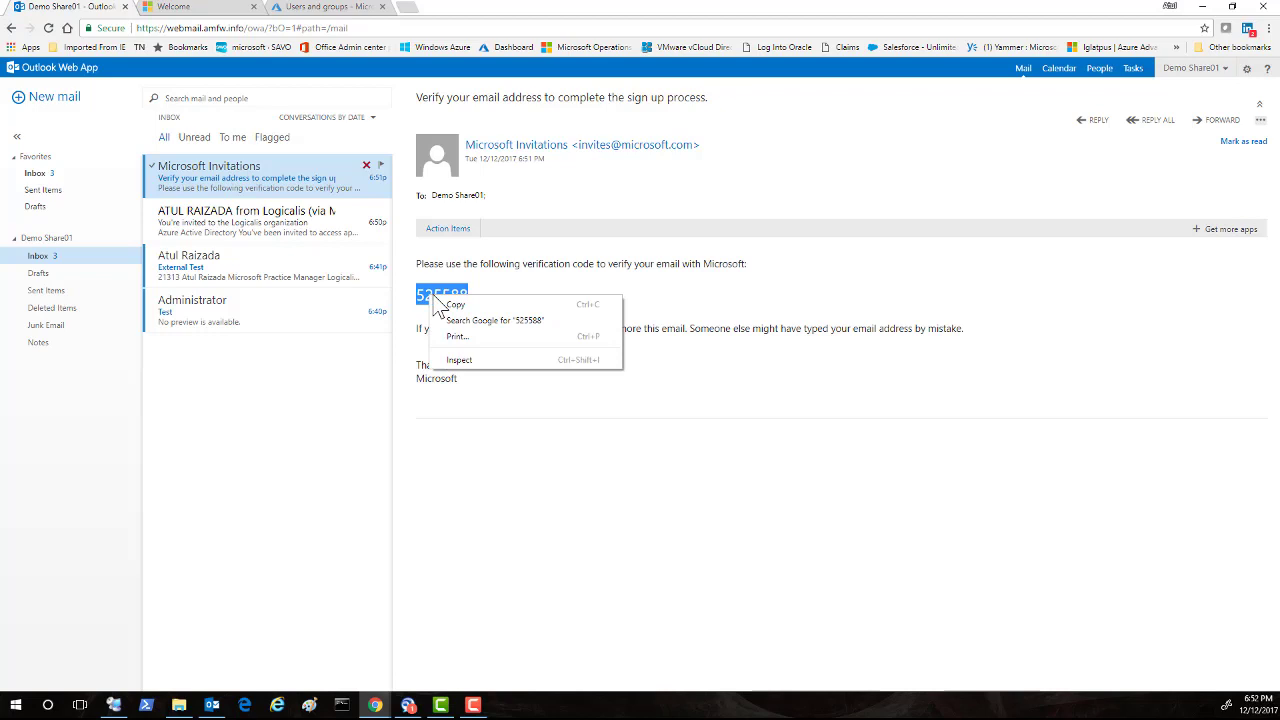
pyautogui.click(455, 304)
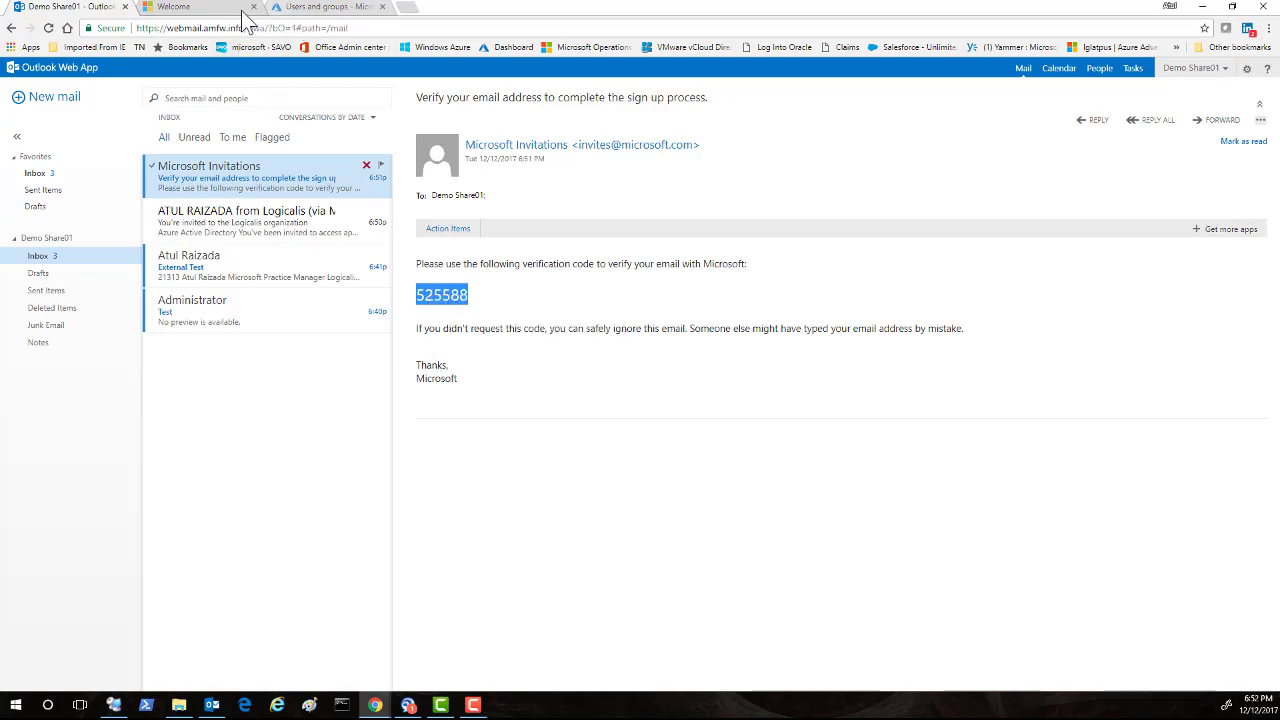
# Paste the code into the Verification code field and finish account setup.
pyautogui.click(232, 7)
pyautogui.click(1010, 220)
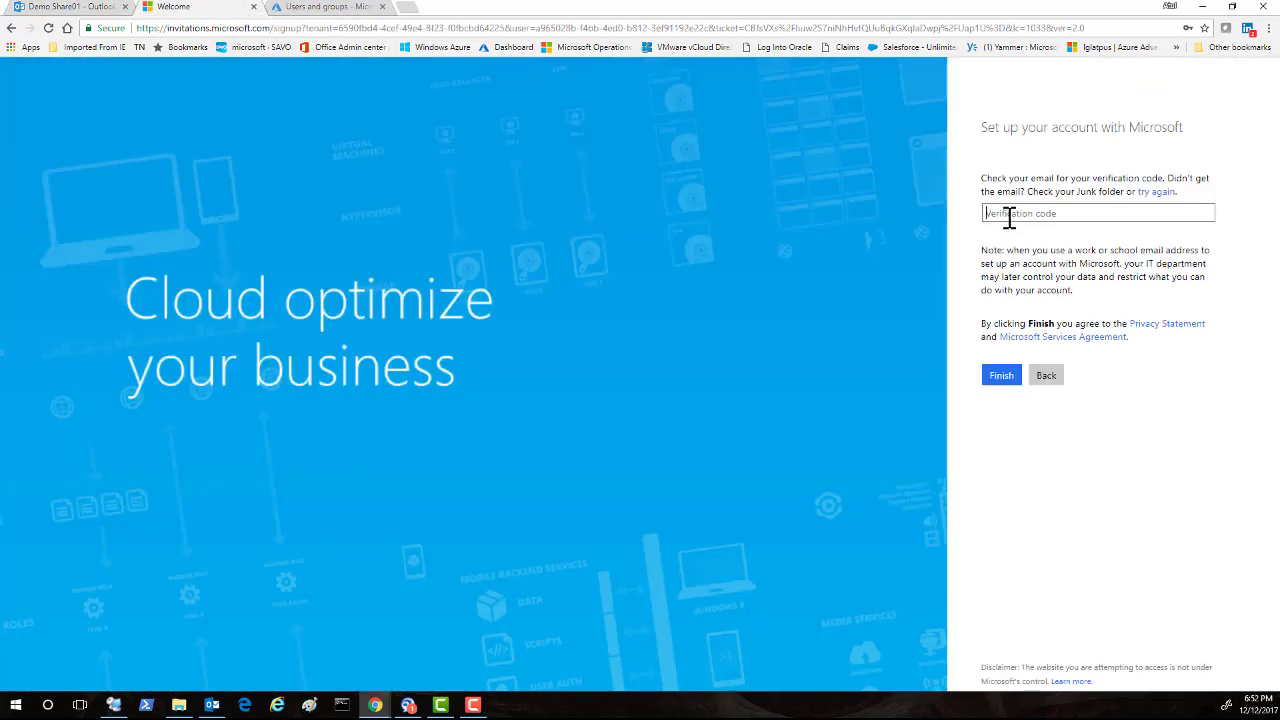
pyautogui.rightClick(1008, 222)
pyautogui.click(1045, 310)
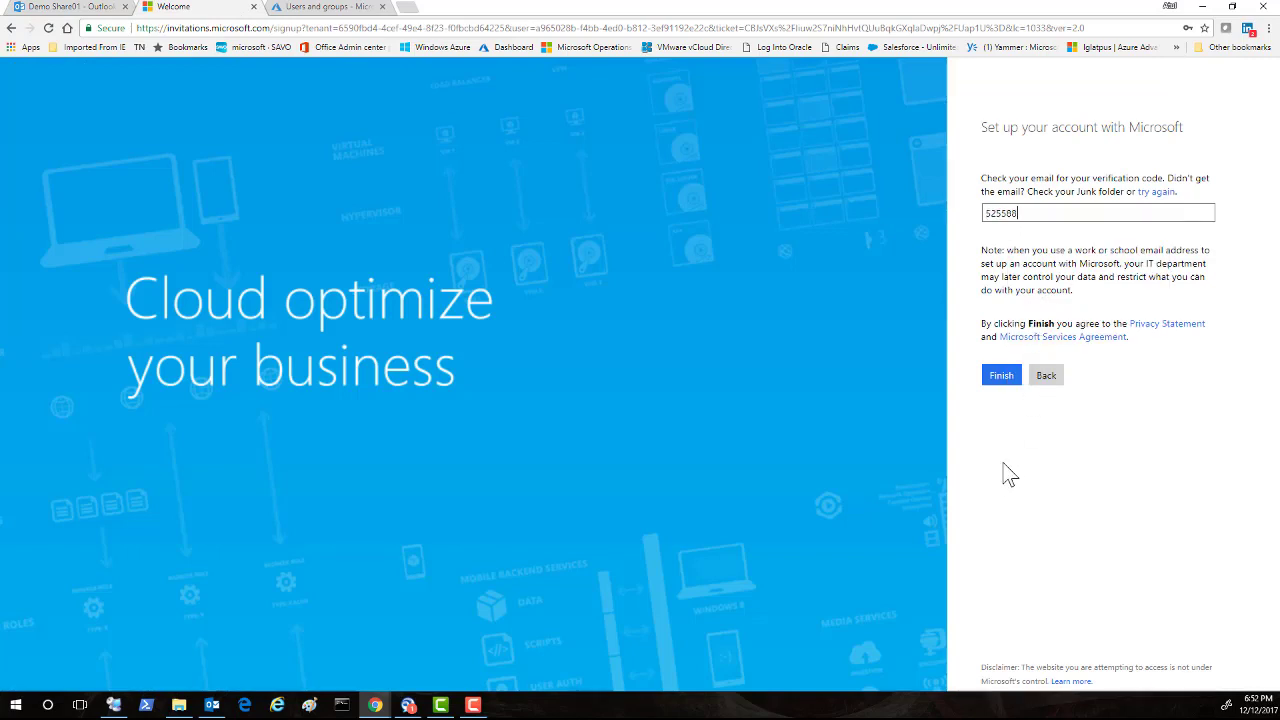
pyautogui.click(1000, 377)
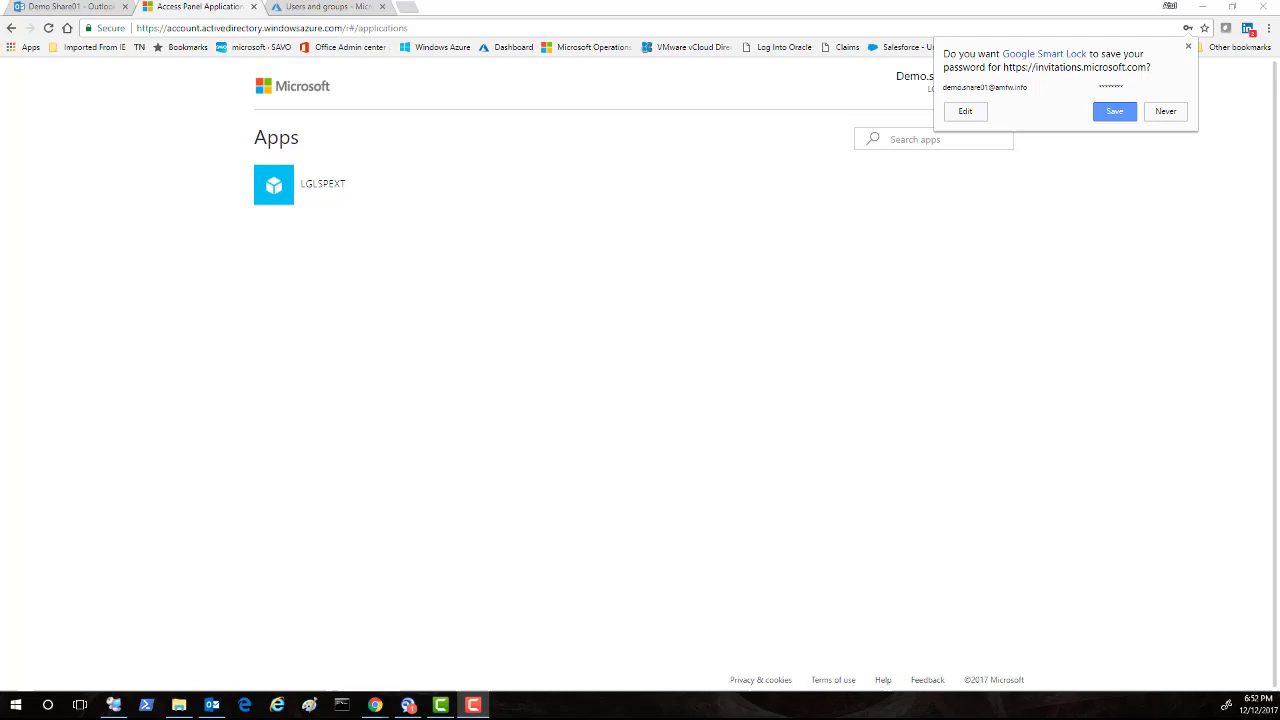
# Decline saving the password and switch to the Remote Desktop SharePoint session.
pyautogui.click(1180, 112)
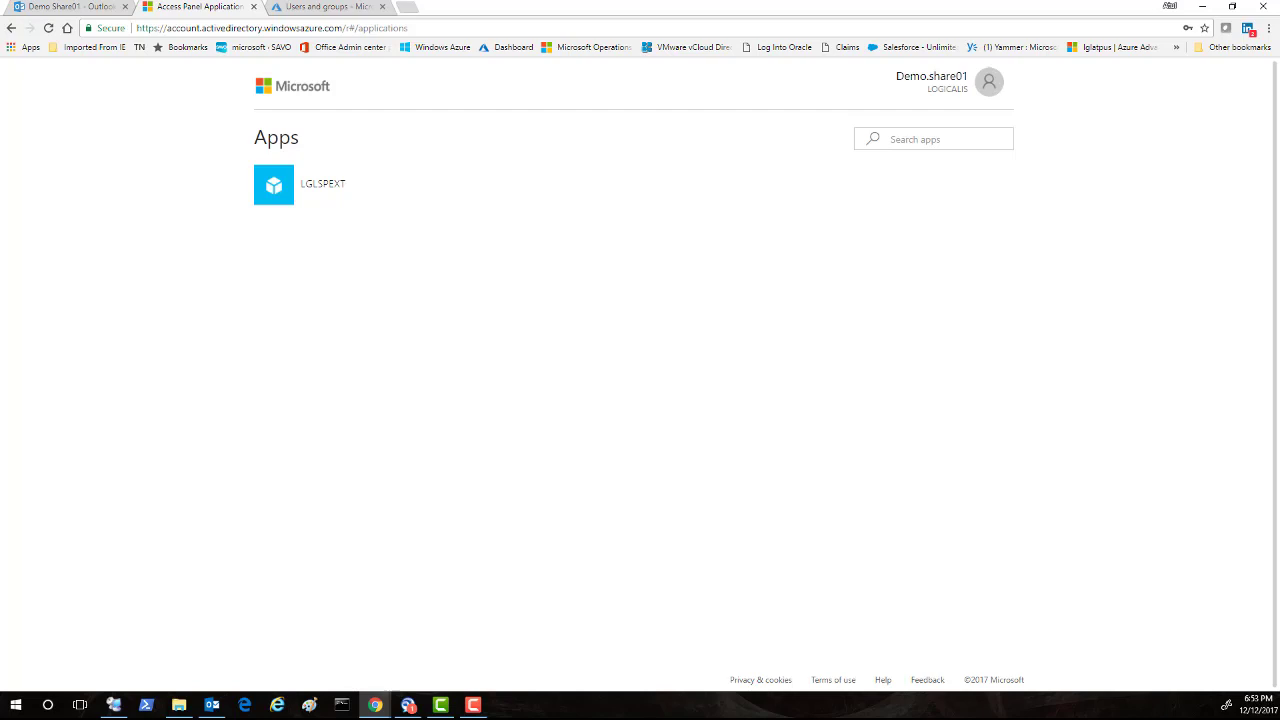
pyautogui.hotkey('alt', 'Tab')
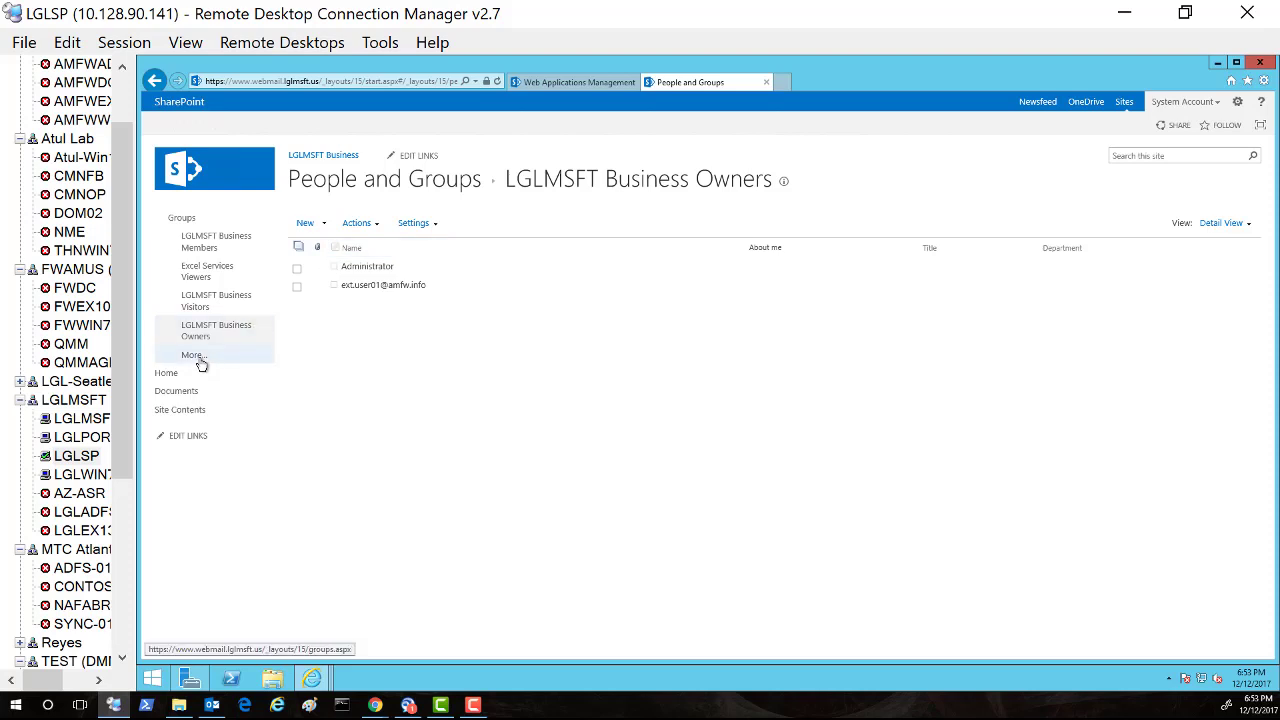
# Add the guest's e-mail to the LGLMSFT Business Owners group and share the site.
pyautogui.click(325, 229)
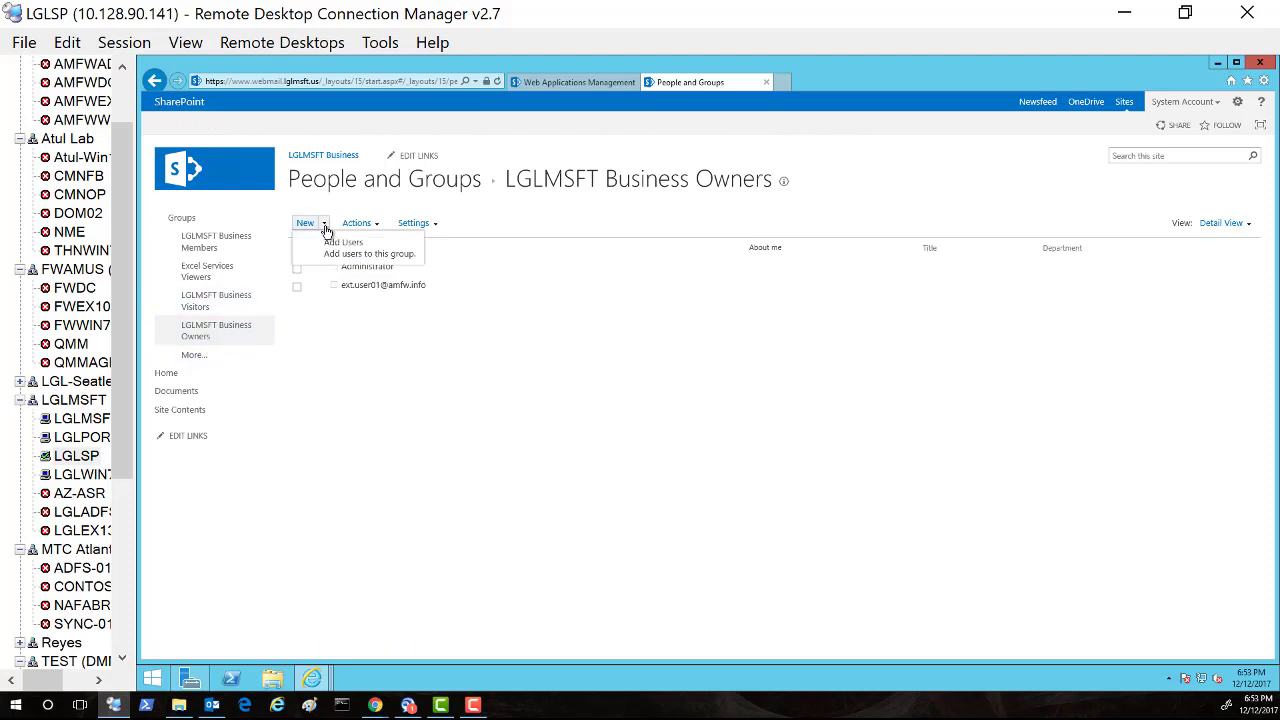
pyautogui.click(339, 247)
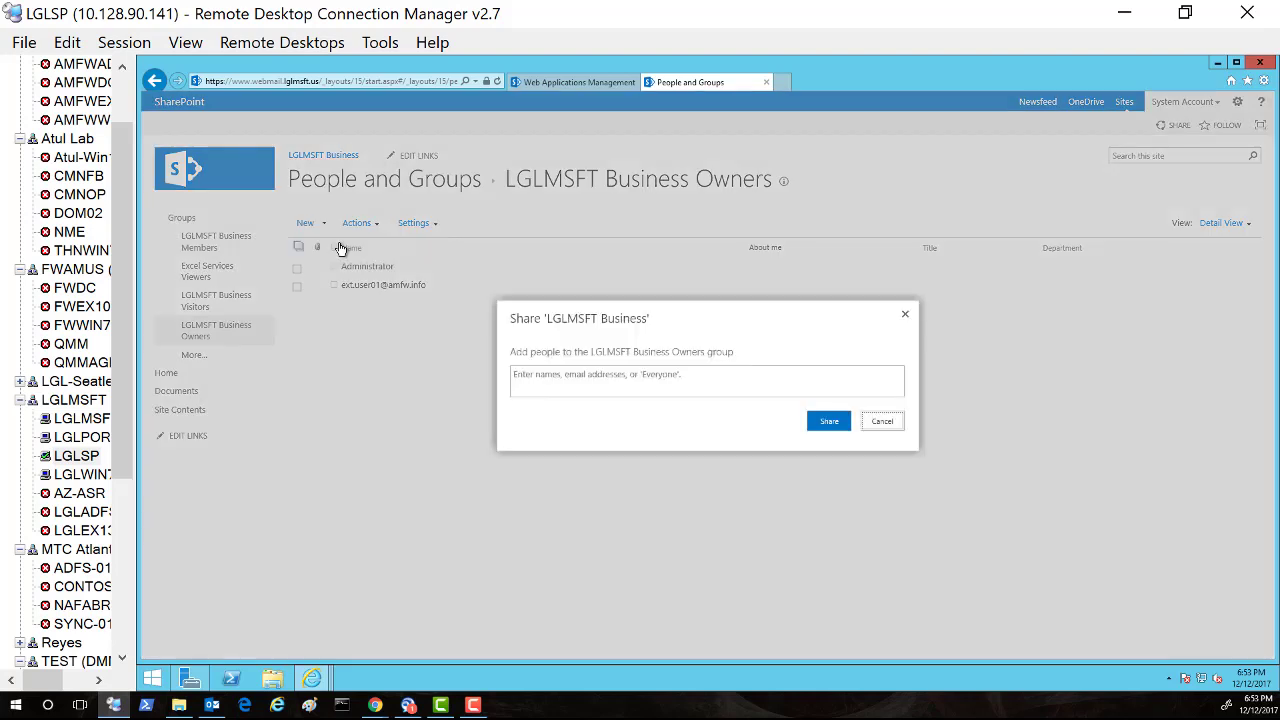
pyautogui.click(550, 379)
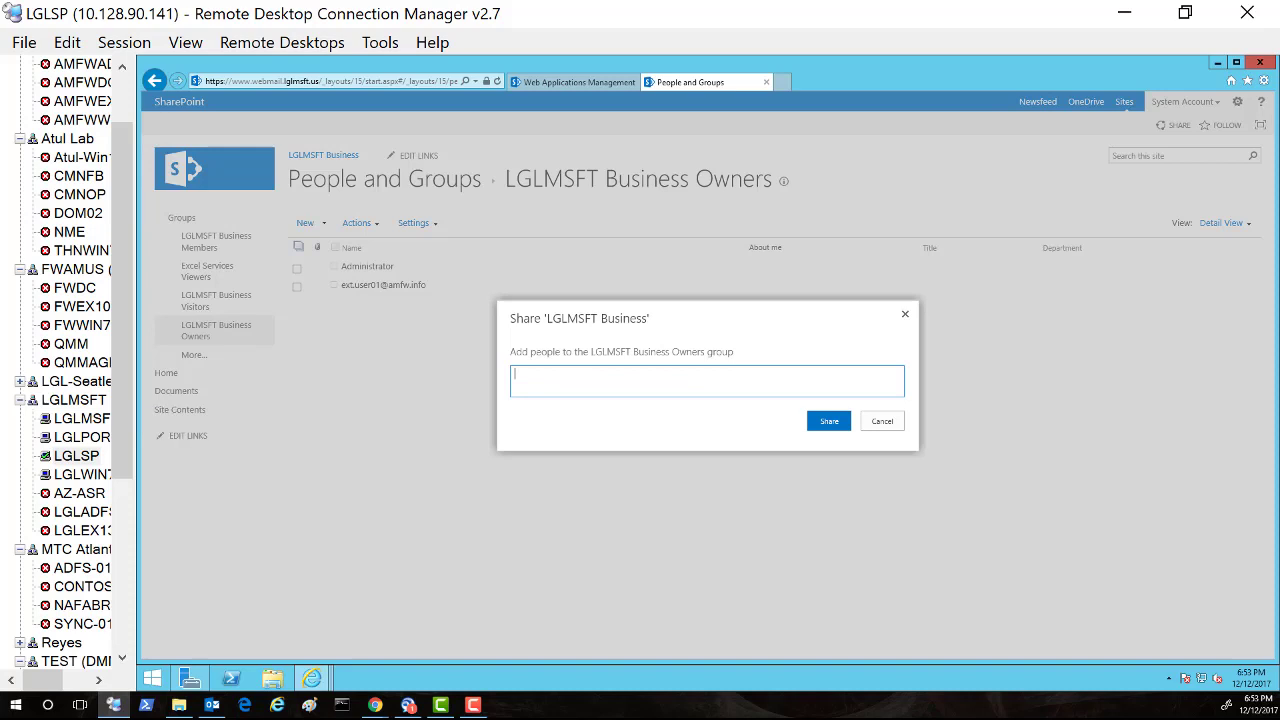
pyautogui.press('F10')
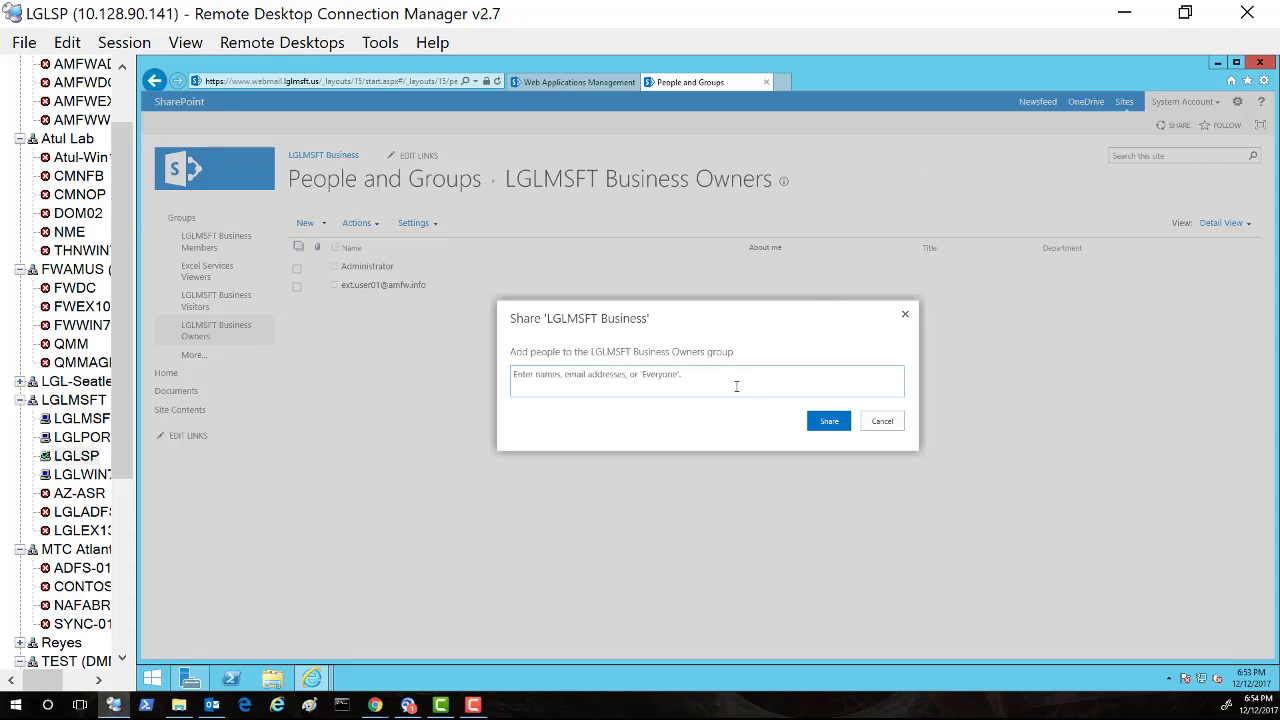
pyautogui.click(682, 383)
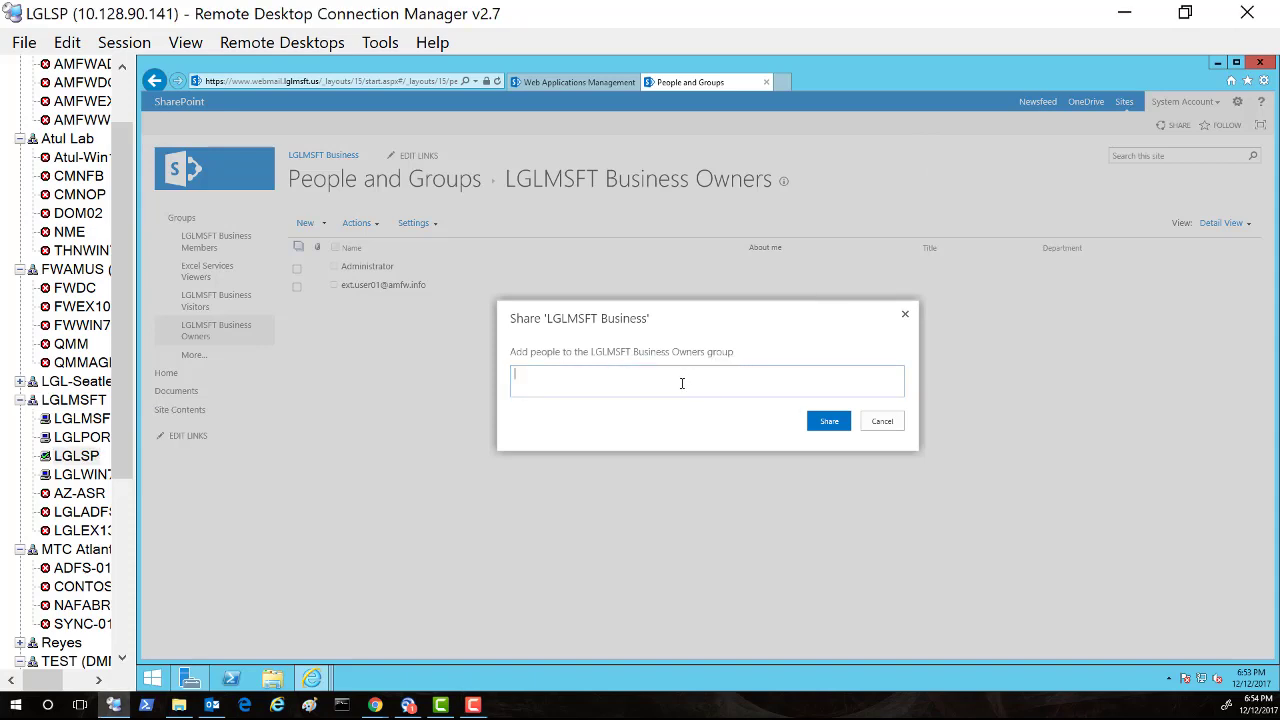
pyautogui.rightClick(546, 395)
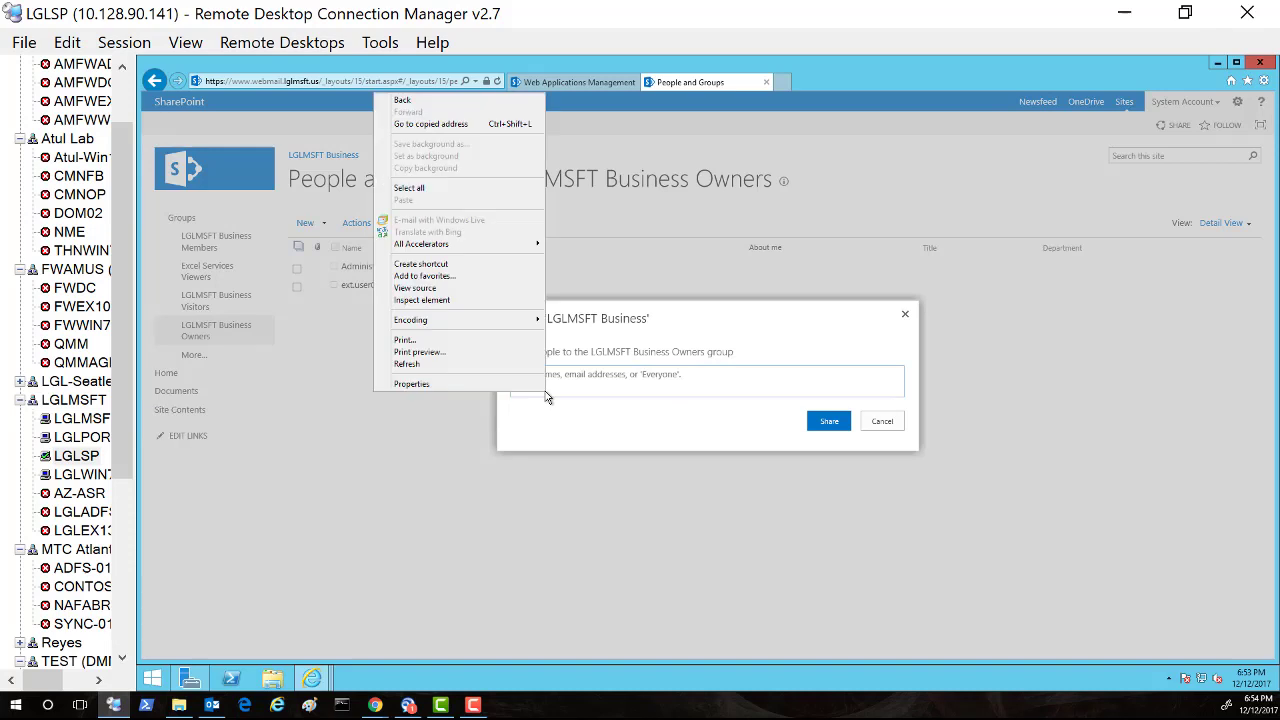
pyautogui.rightClick(597, 388)
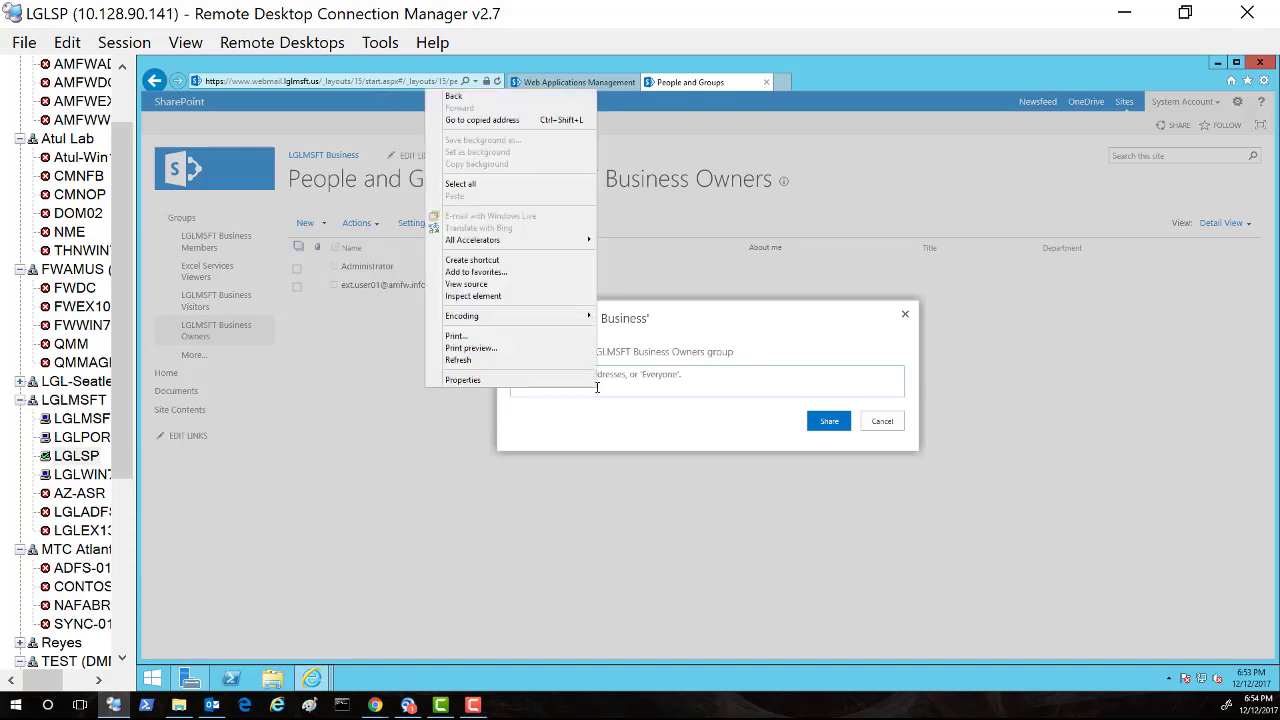
pyautogui.click(615, 384)
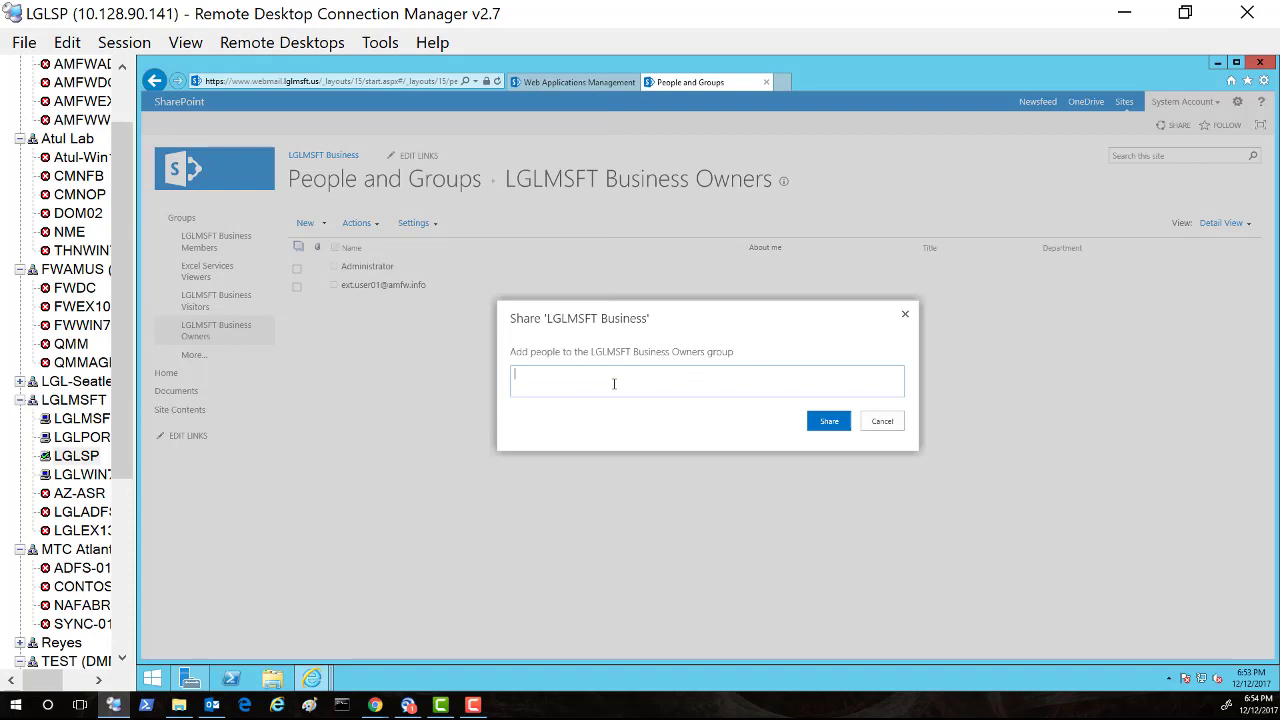
pyautogui.hotkey('ctrl', 'v')
pyautogui.click(823, 422)
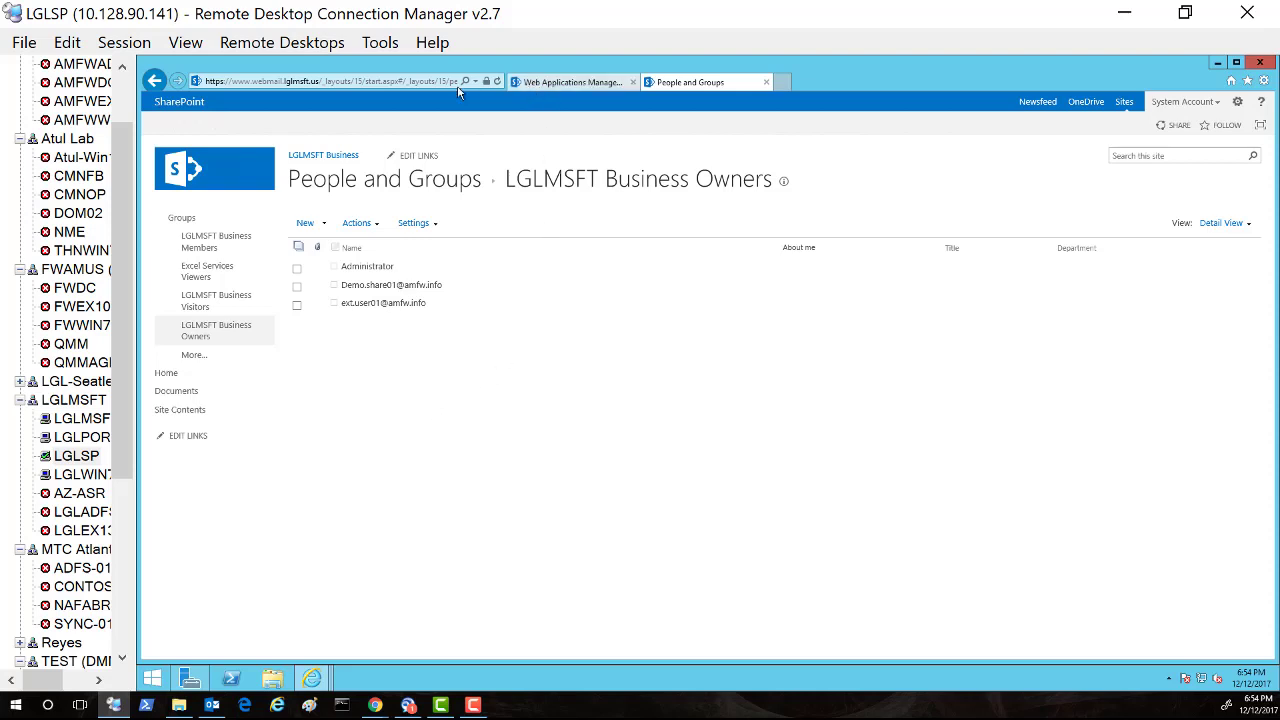
# Check the web applications list, return to People and Groups, and minimize Remote Desktop.
pyautogui.click(585, 86)
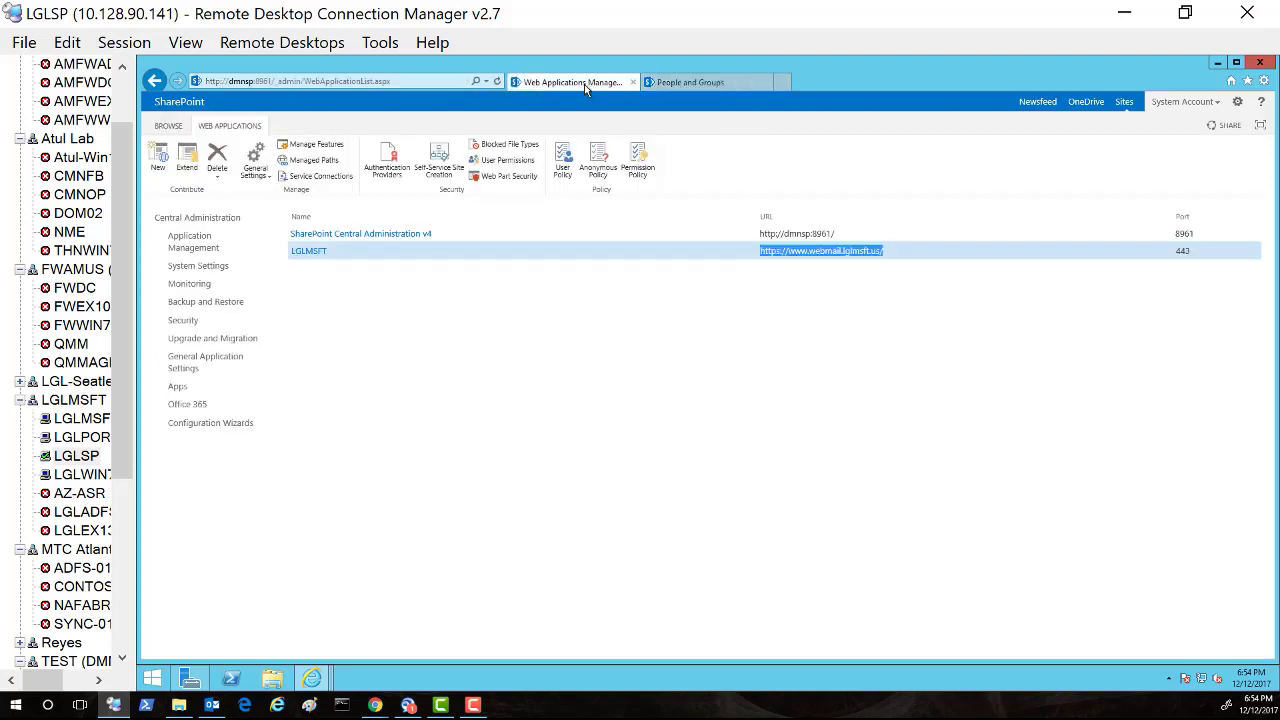
pyautogui.click(679, 86)
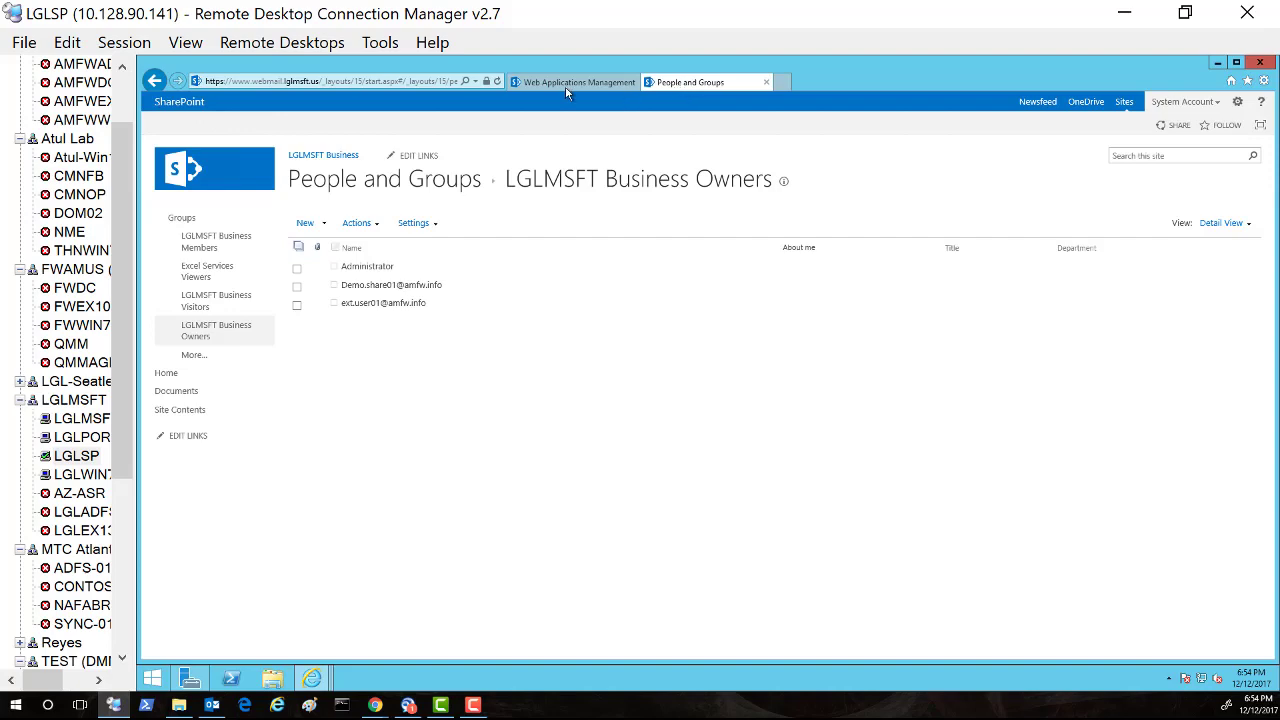
pyautogui.click(1124, 14)
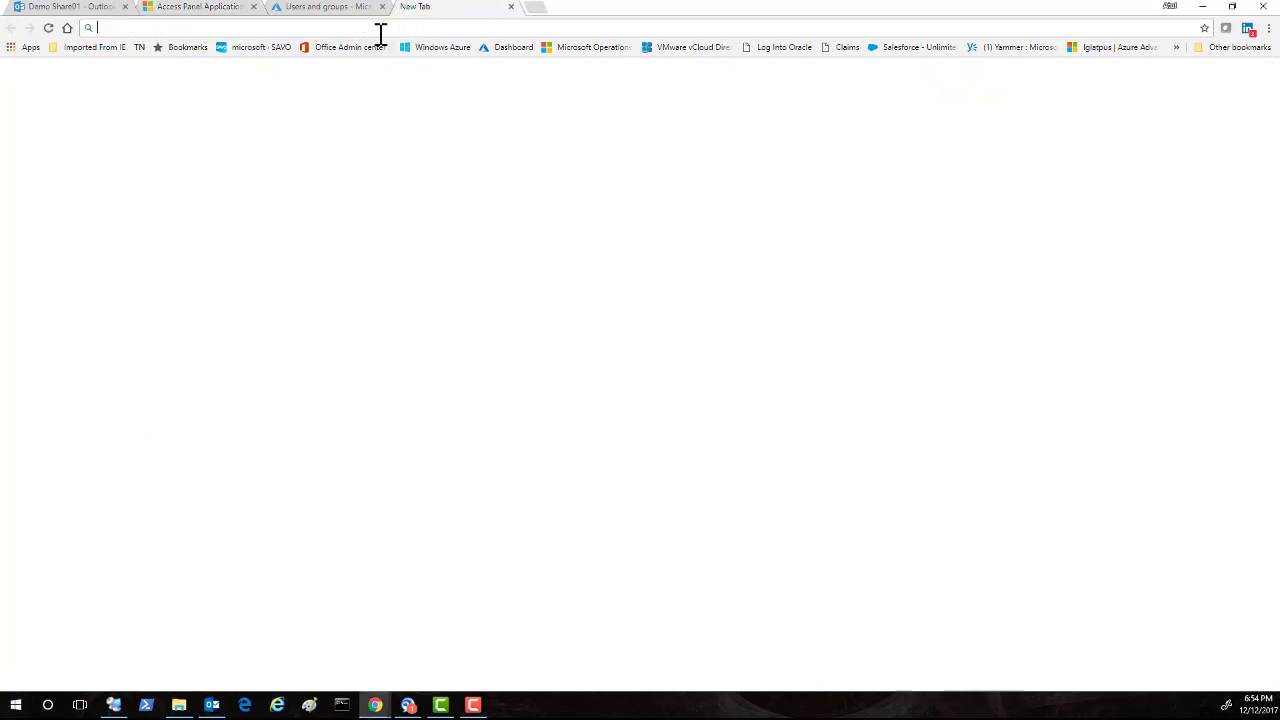
pyautogui.click(511, 7)
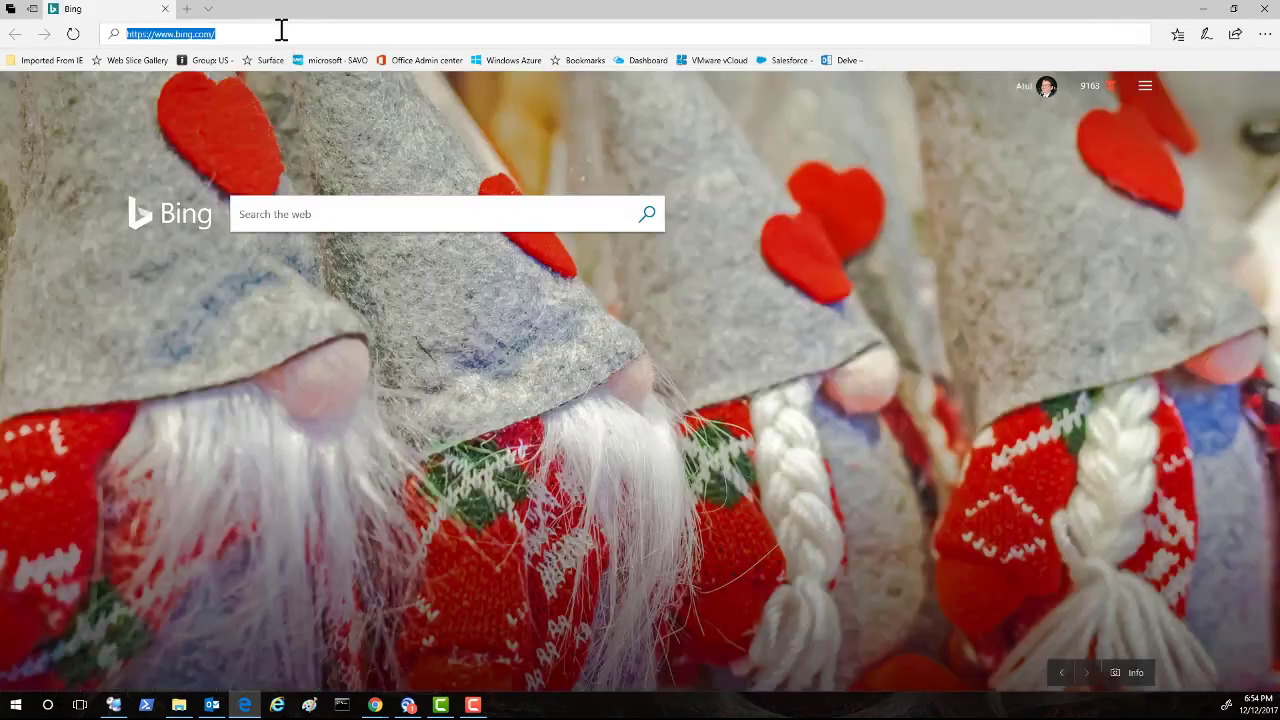
pyautogui.click(282, 33)
pyautogui.write('ht')
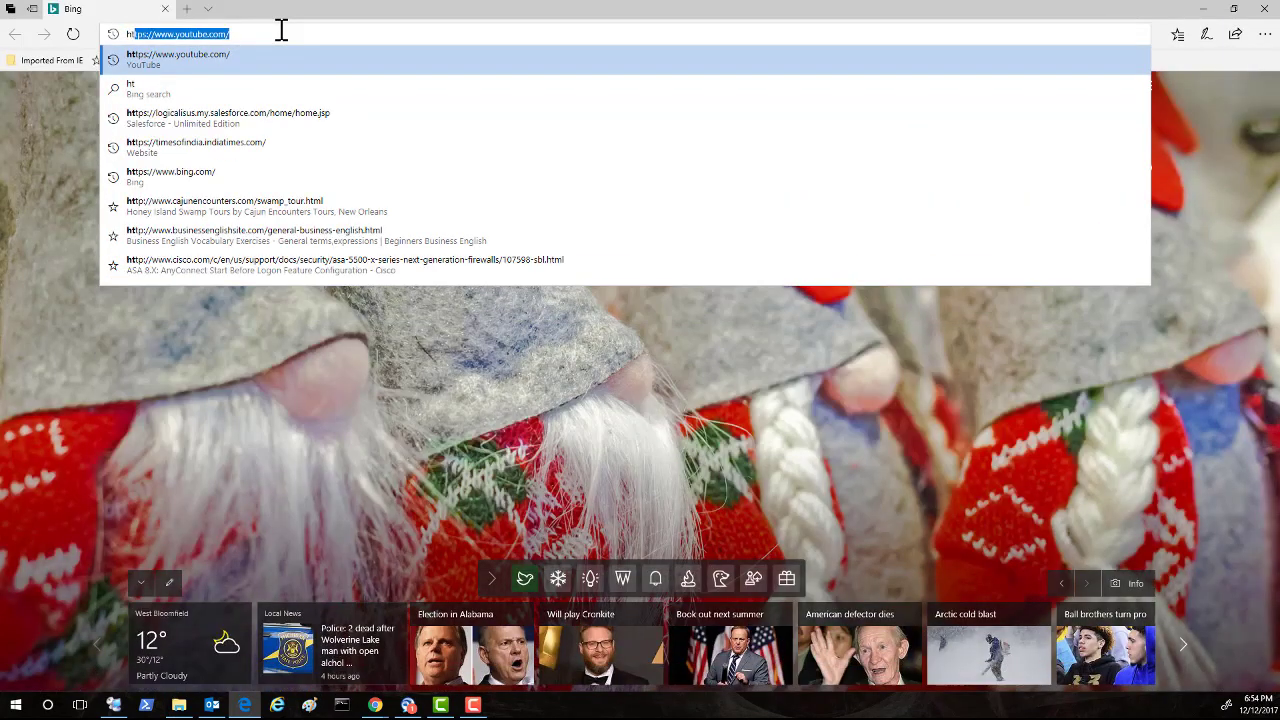
pyautogui.press('BackSpace')
pyautogui.press('BackSpace')
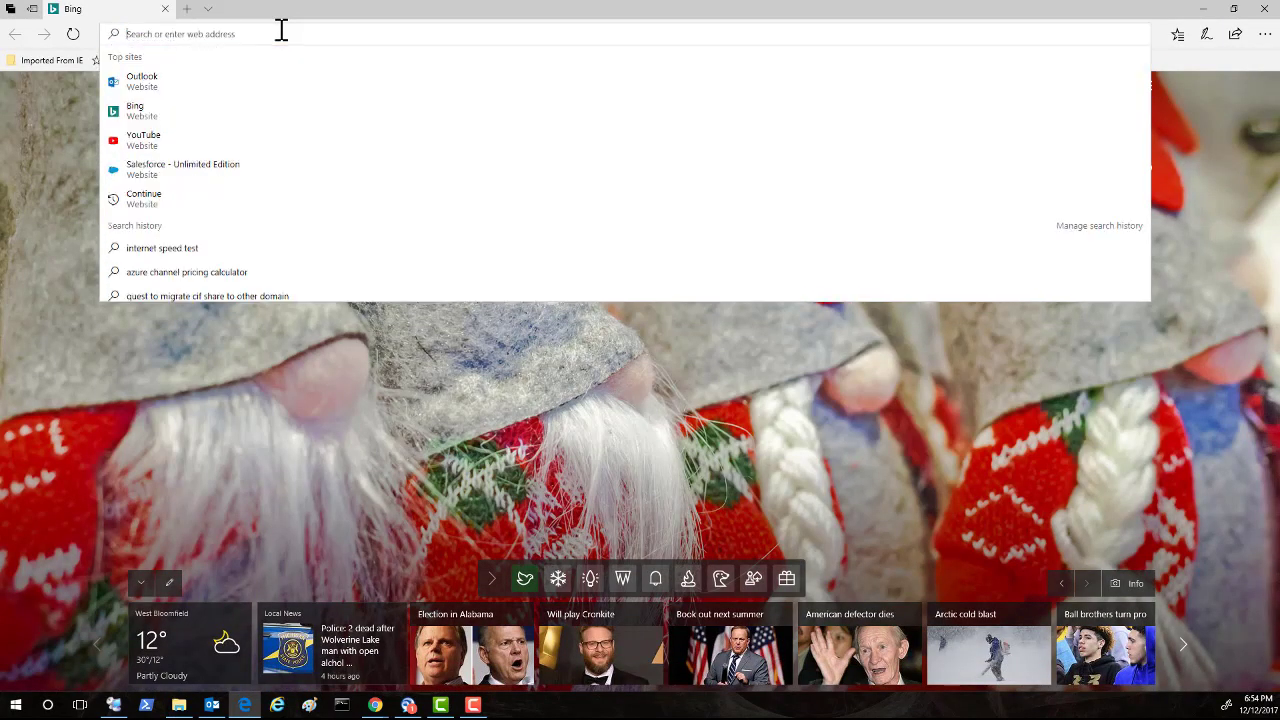
pyautogui.write('ww')
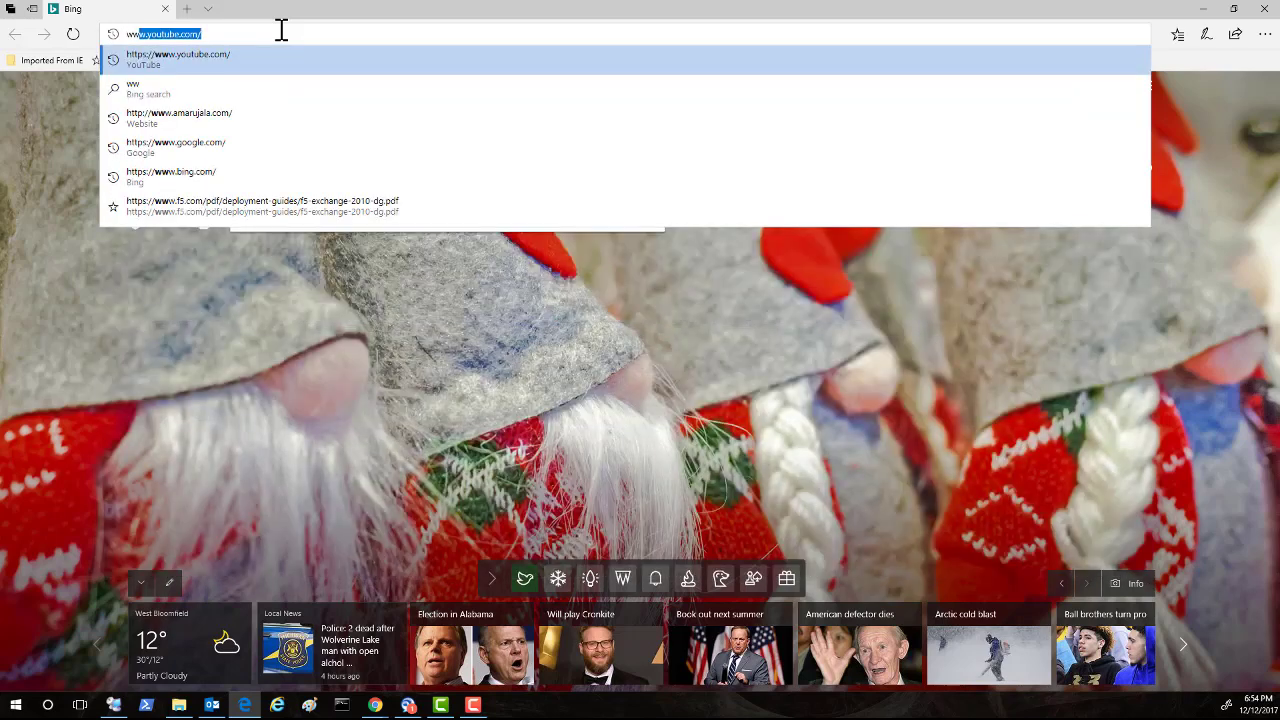
pyautogui.write('w')
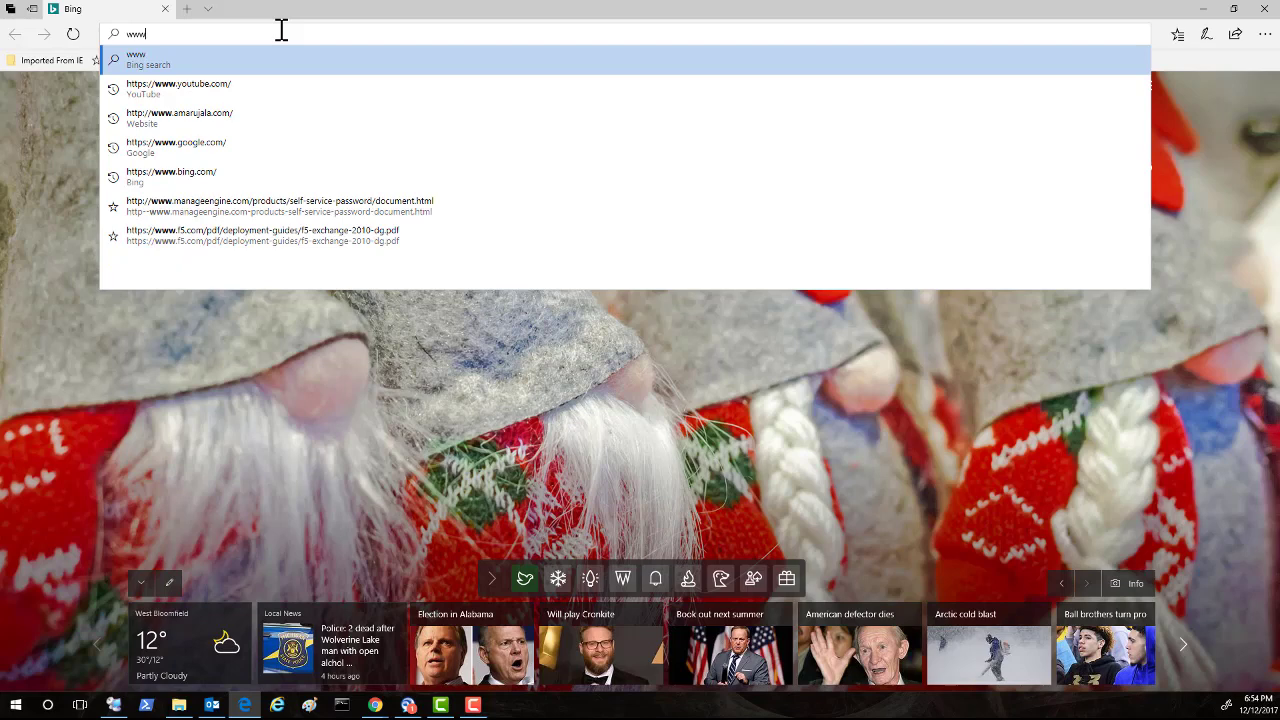
pyautogui.write('.we')
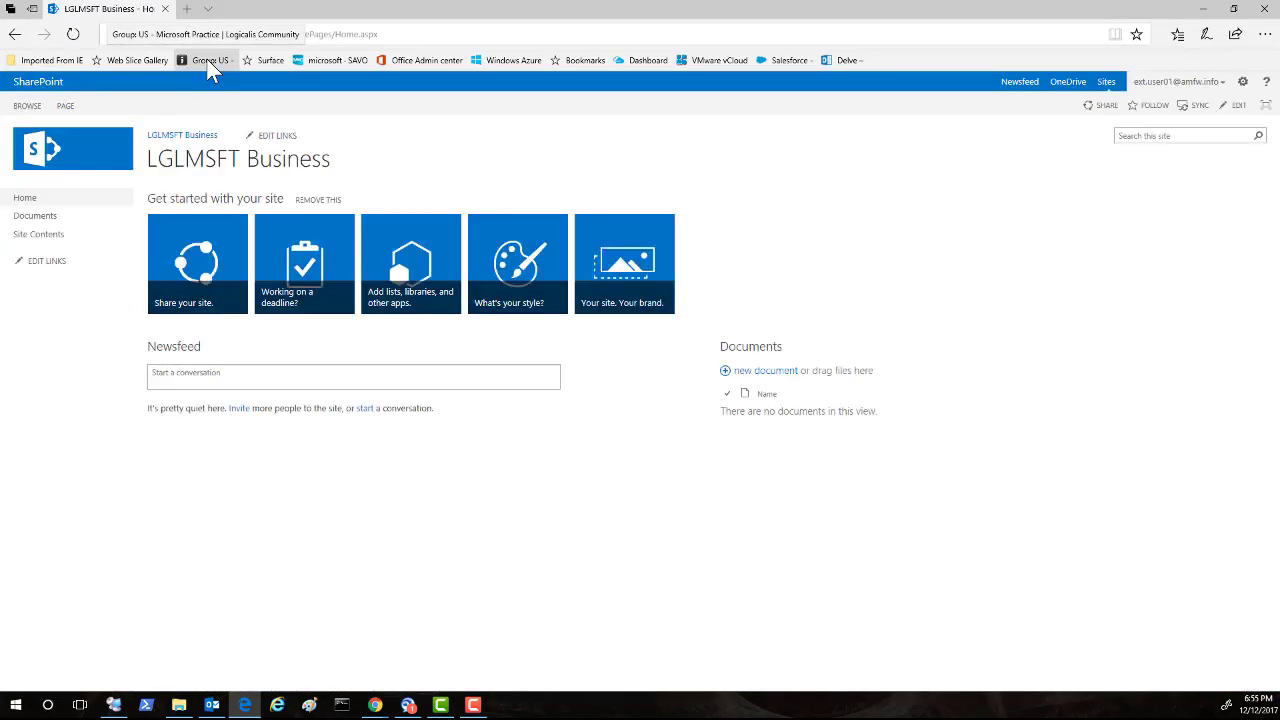
# Sign the current user out of SharePoint and expand the credential type list.
pyautogui.click(1221, 81)
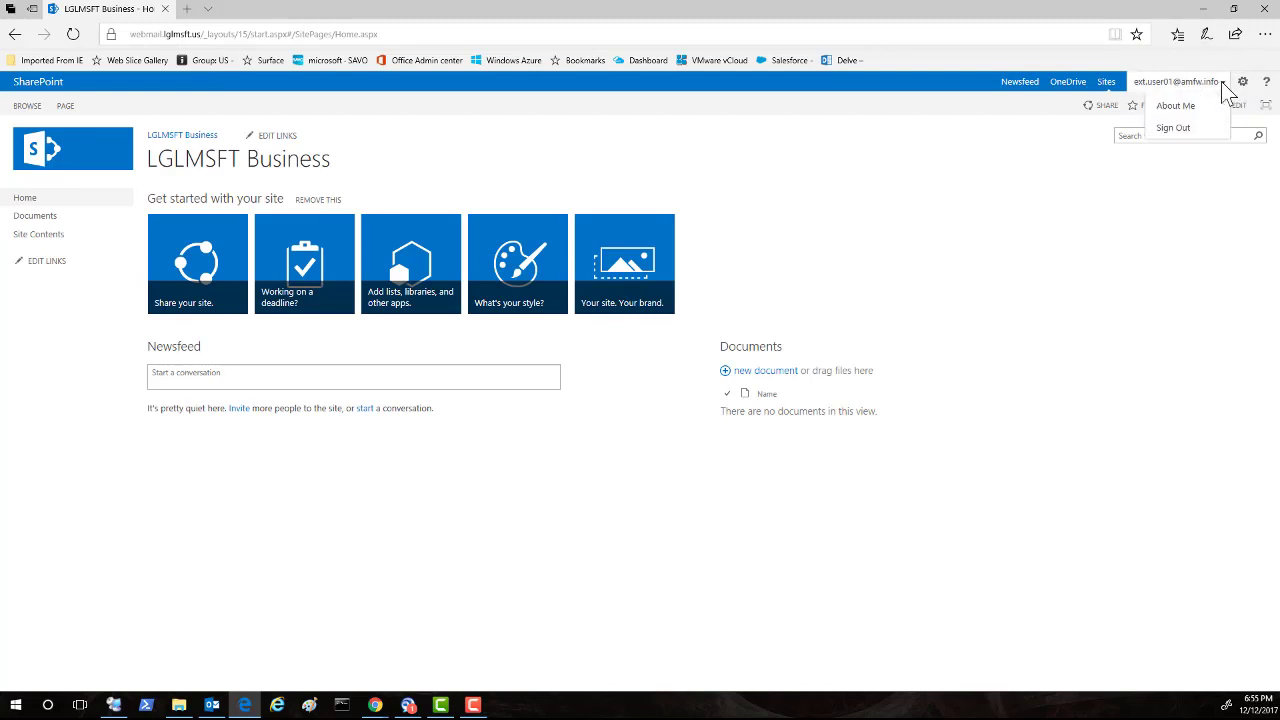
pyautogui.click(1173, 130)
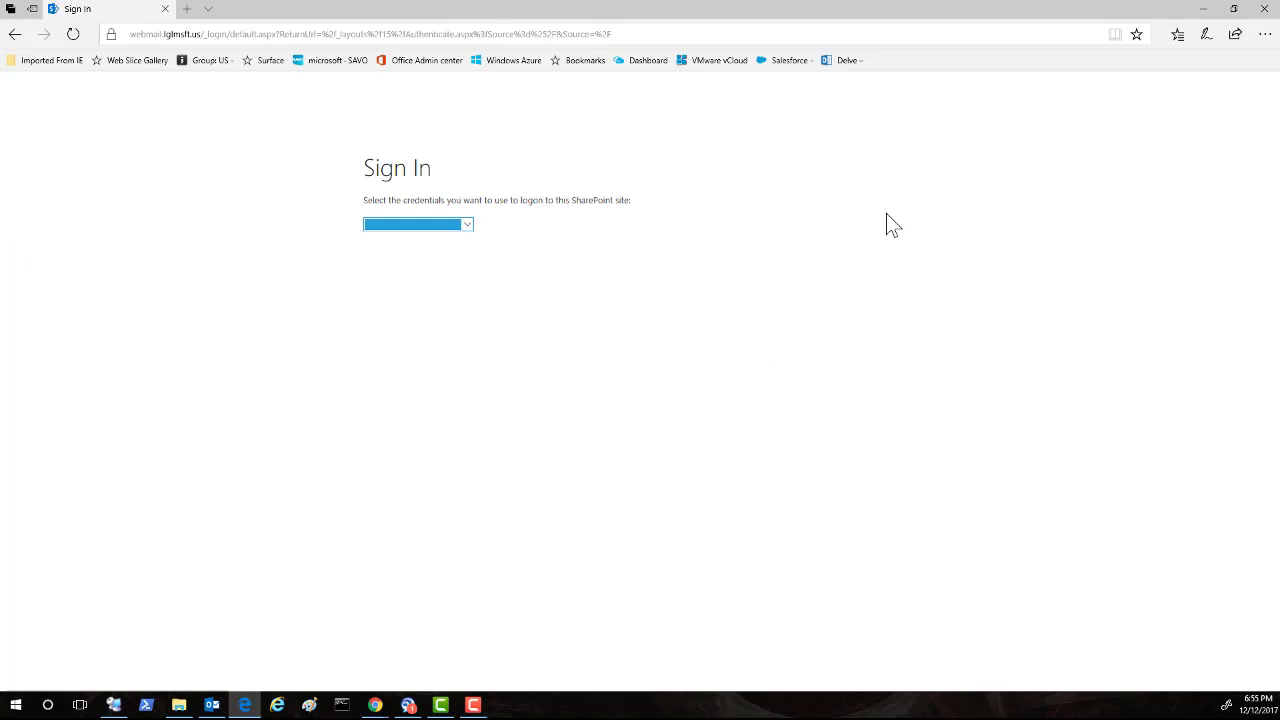
pyautogui.click(464, 226)
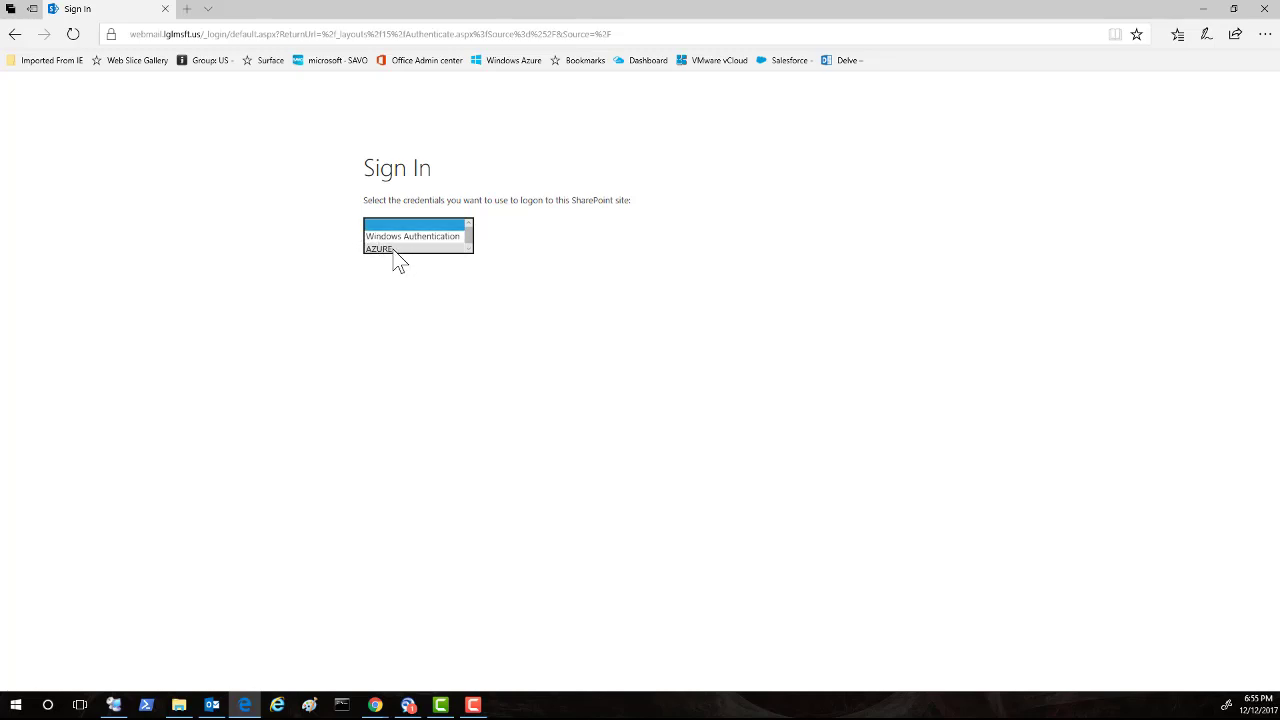
# Choose AZURE credentials and sign in as another account with the guest's e-mail and password.
pyautogui.click(390, 250)
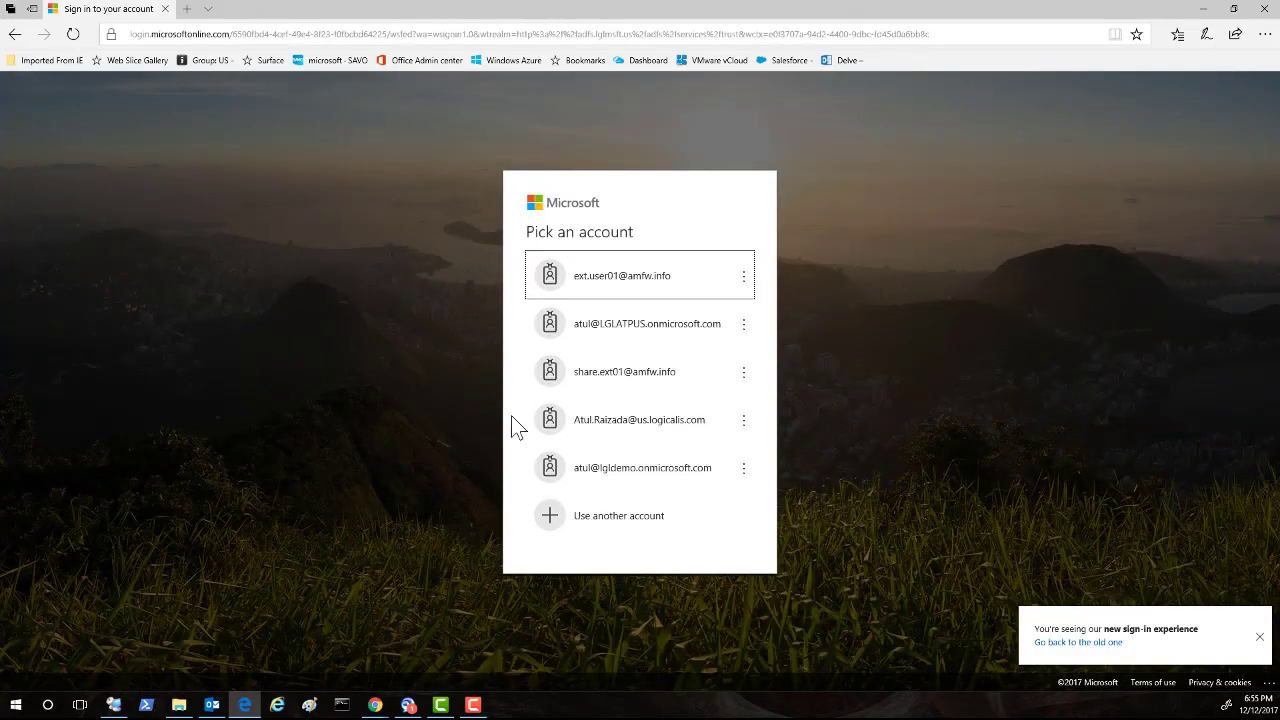
pyautogui.click(610, 528)
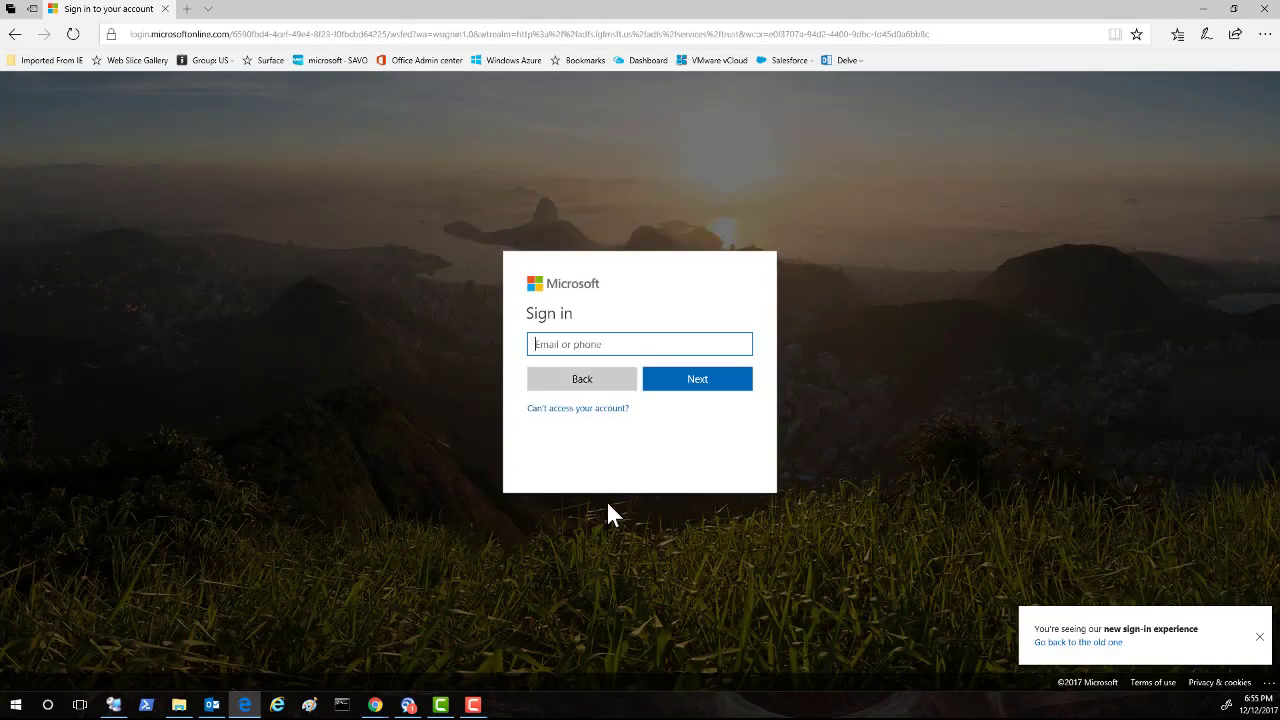
pyautogui.click(553, 348)
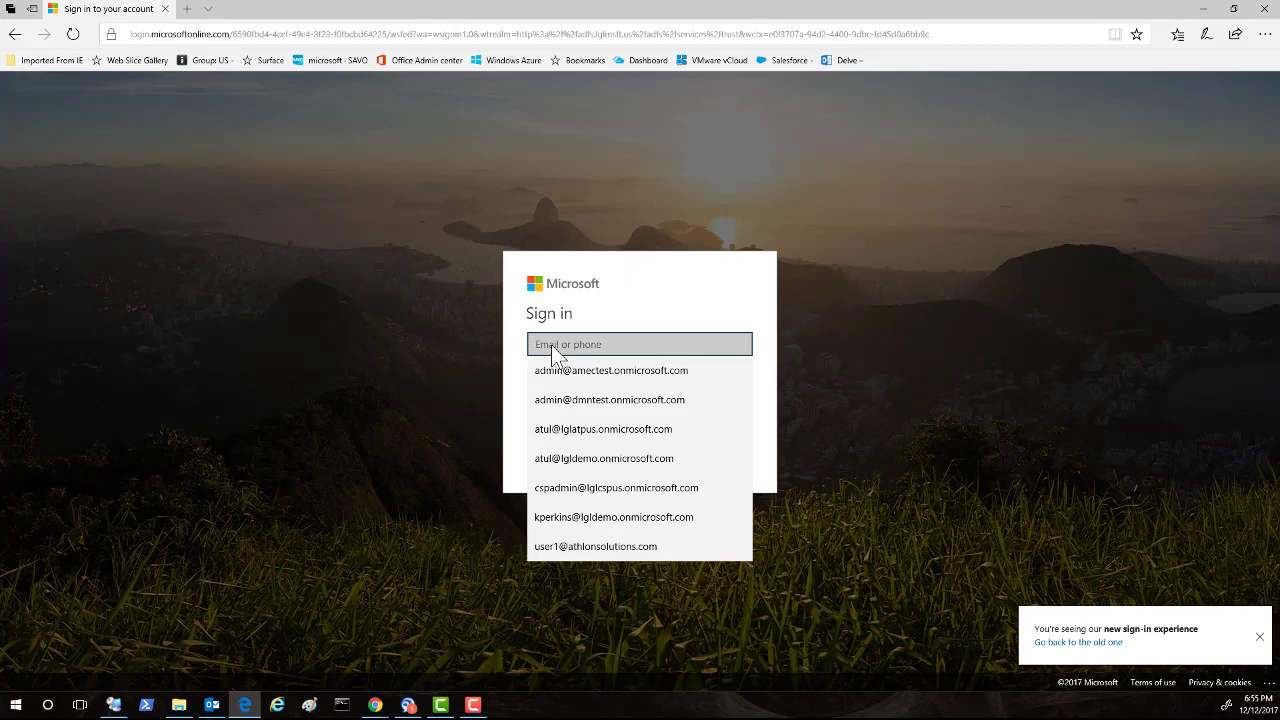
pyautogui.hotkey('ctrl', 'v')
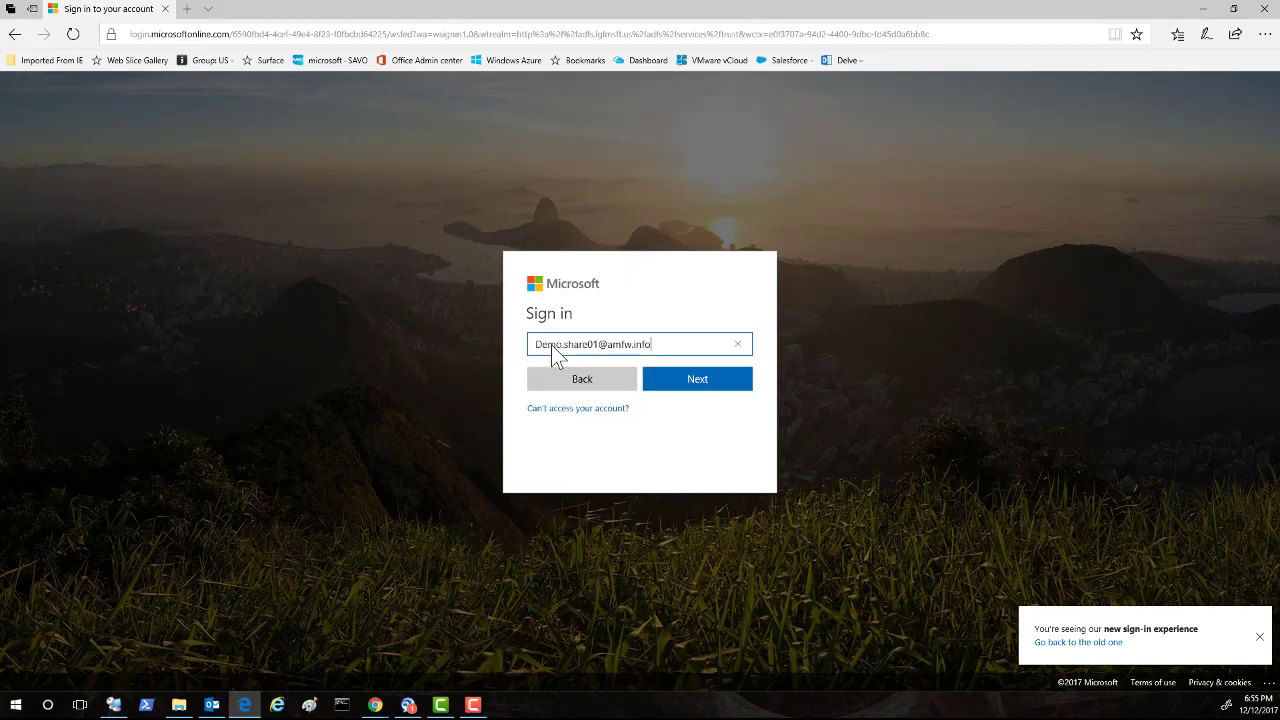
pyautogui.click(677, 386)
pyautogui.write('*****')
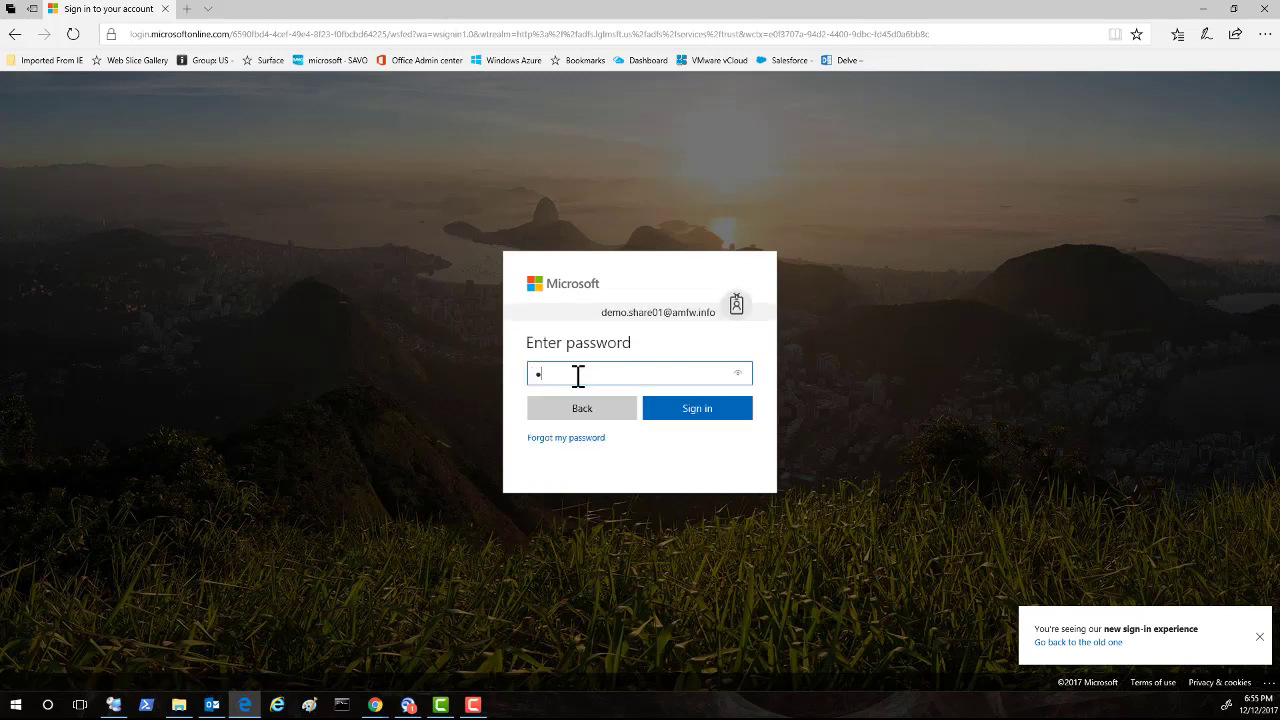
pyautogui.write('***')
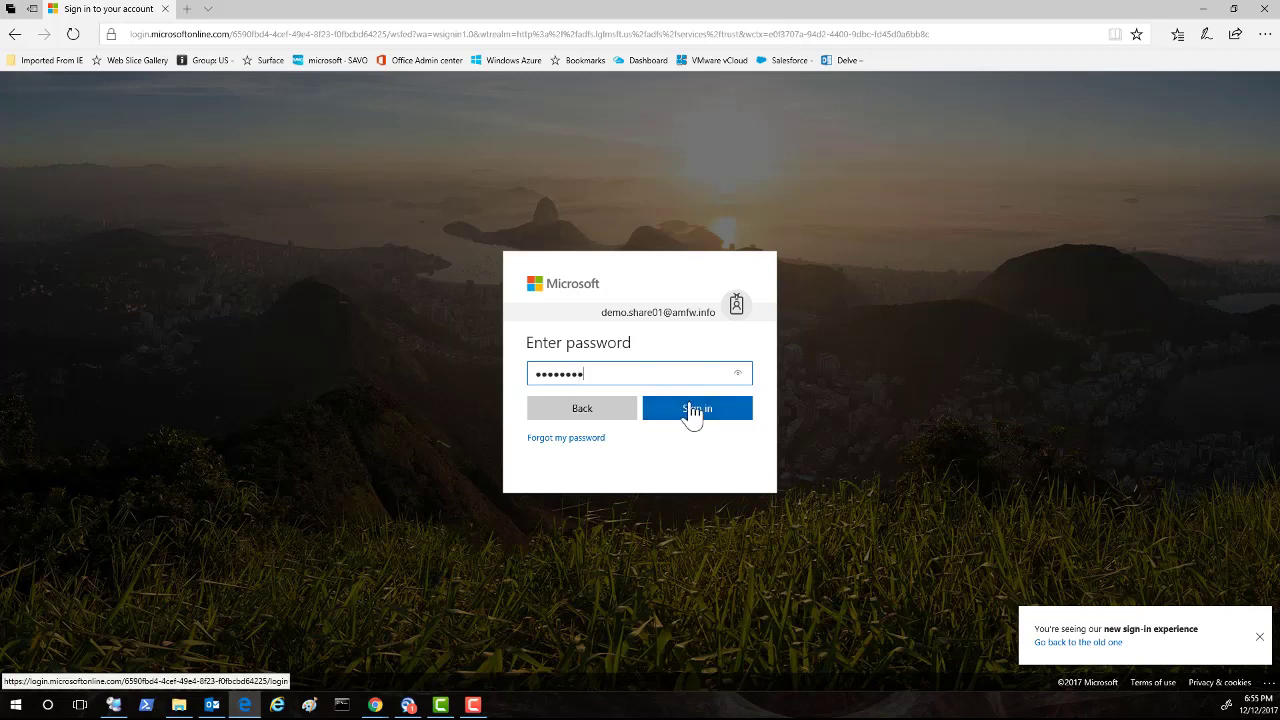
pyautogui.click(688, 410)
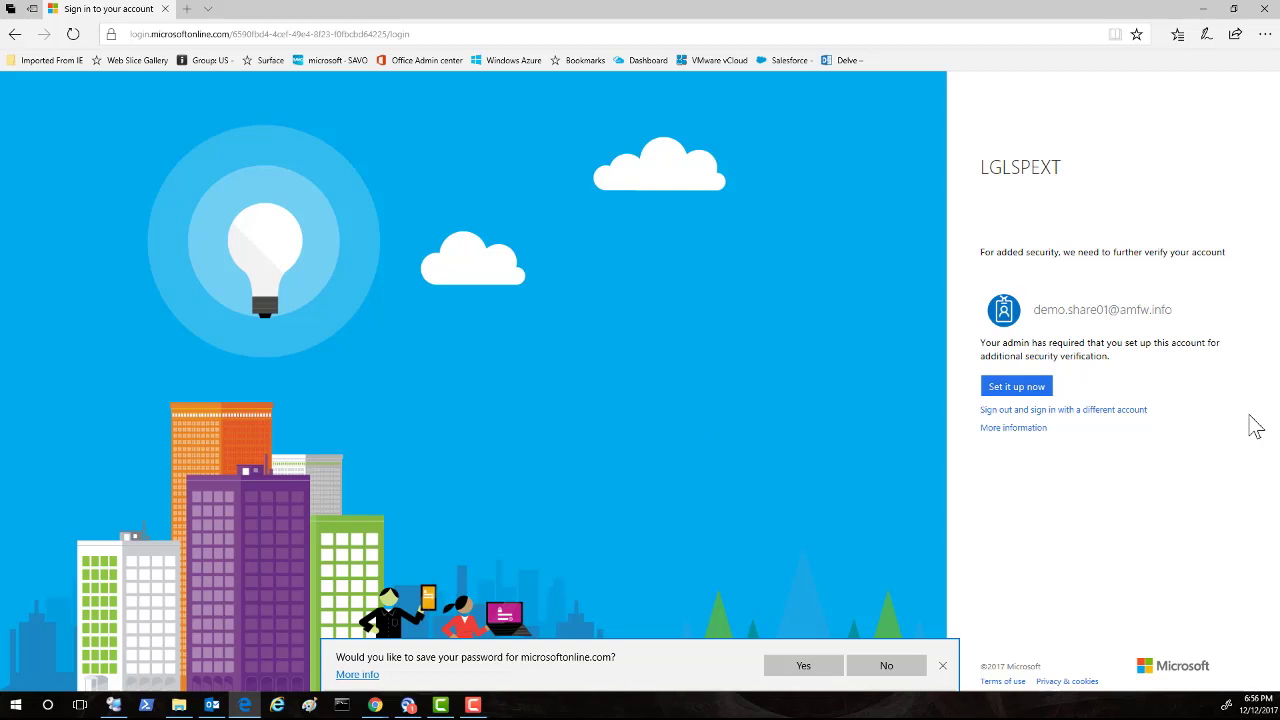
# Register a United States (+1) phone number for call verification and finish after the call.
pyautogui.click(1020, 390)
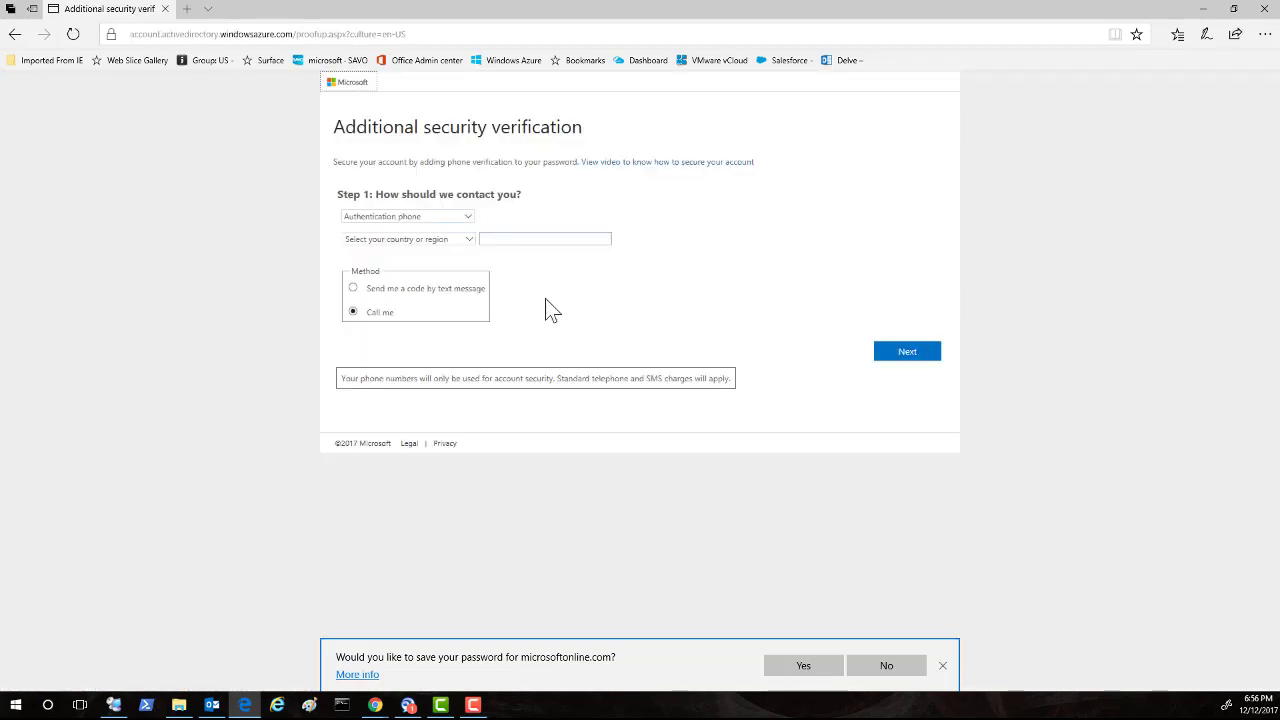
pyautogui.click(467, 240)
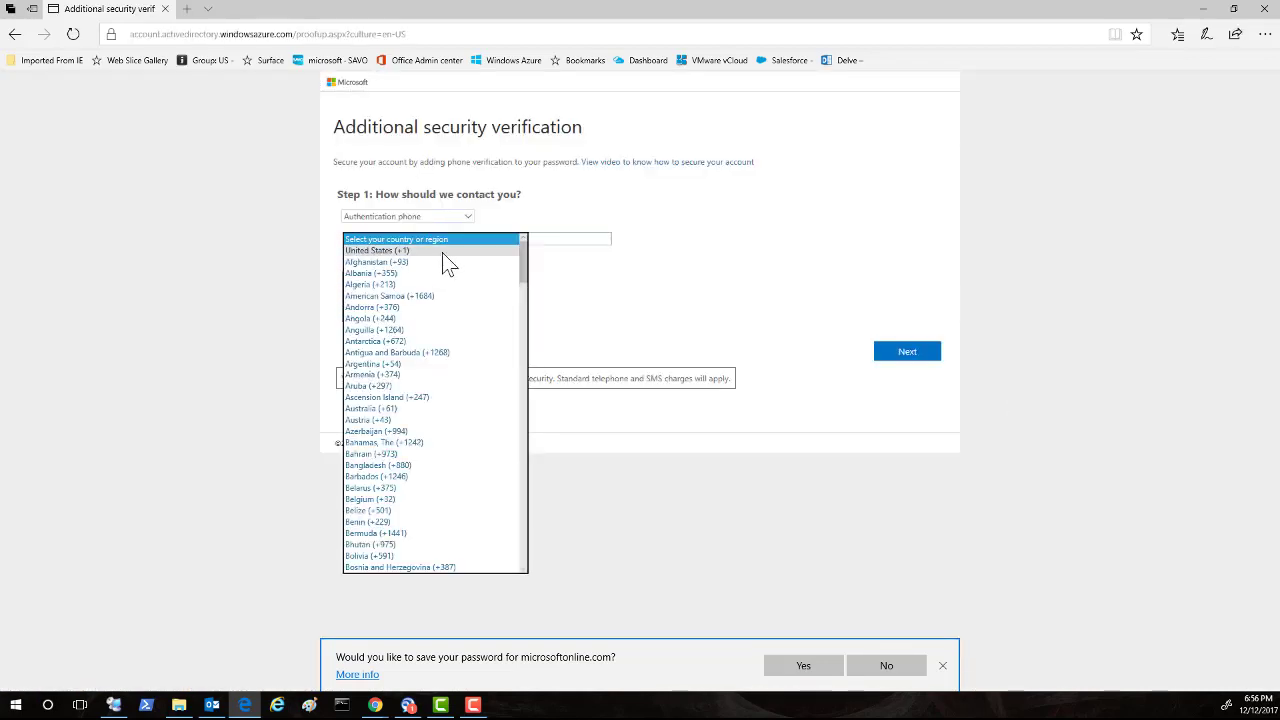
pyautogui.click(455, 250)
pyautogui.click(540, 241)
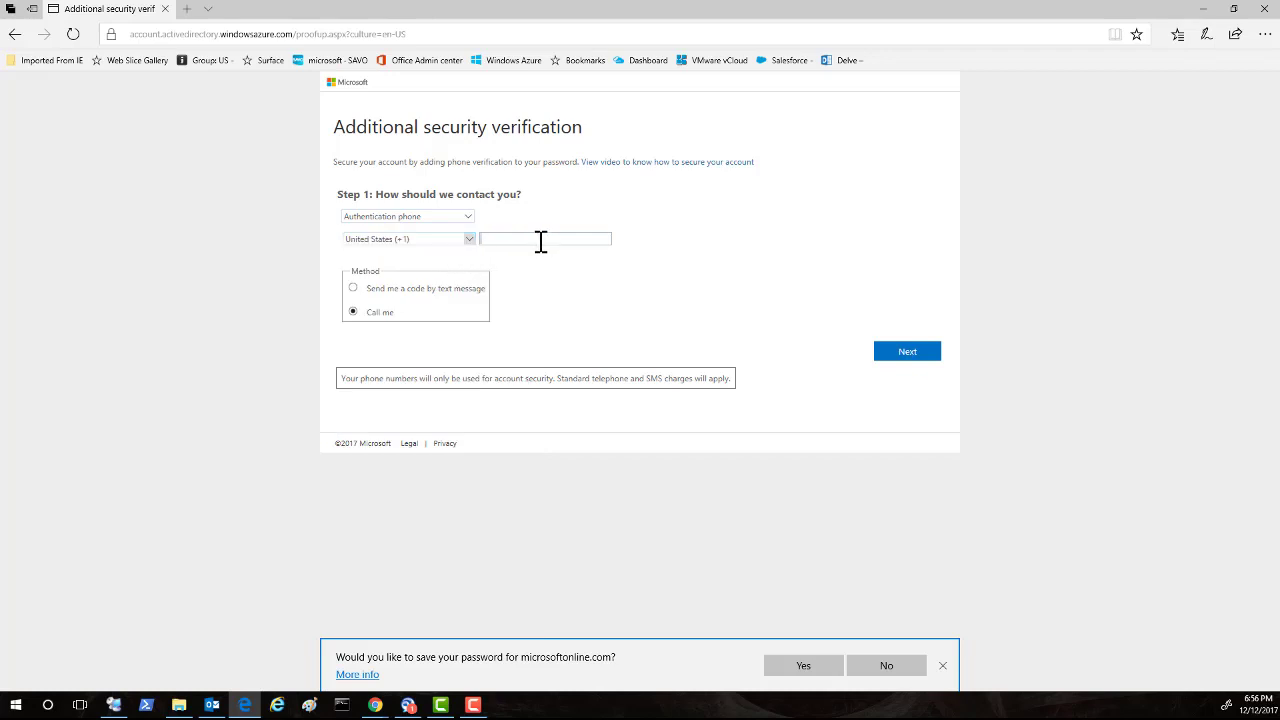
pyautogui.write('555')
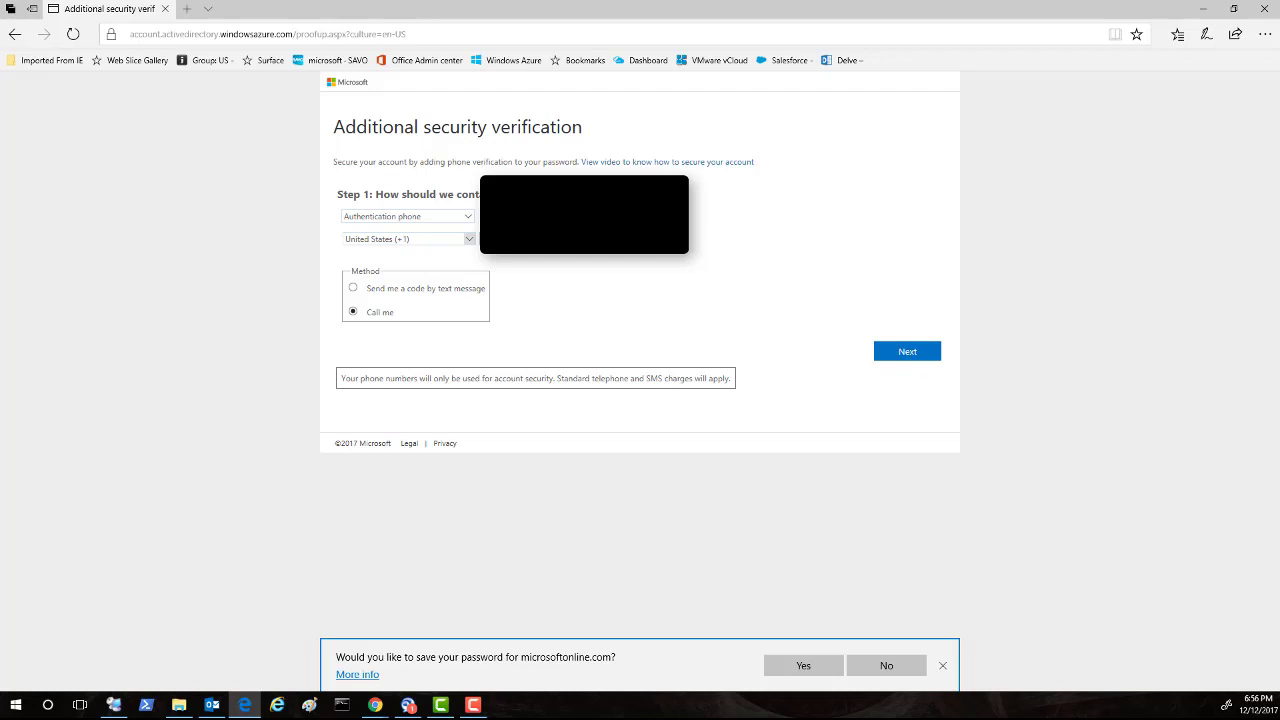
pyautogui.click(921, 354)
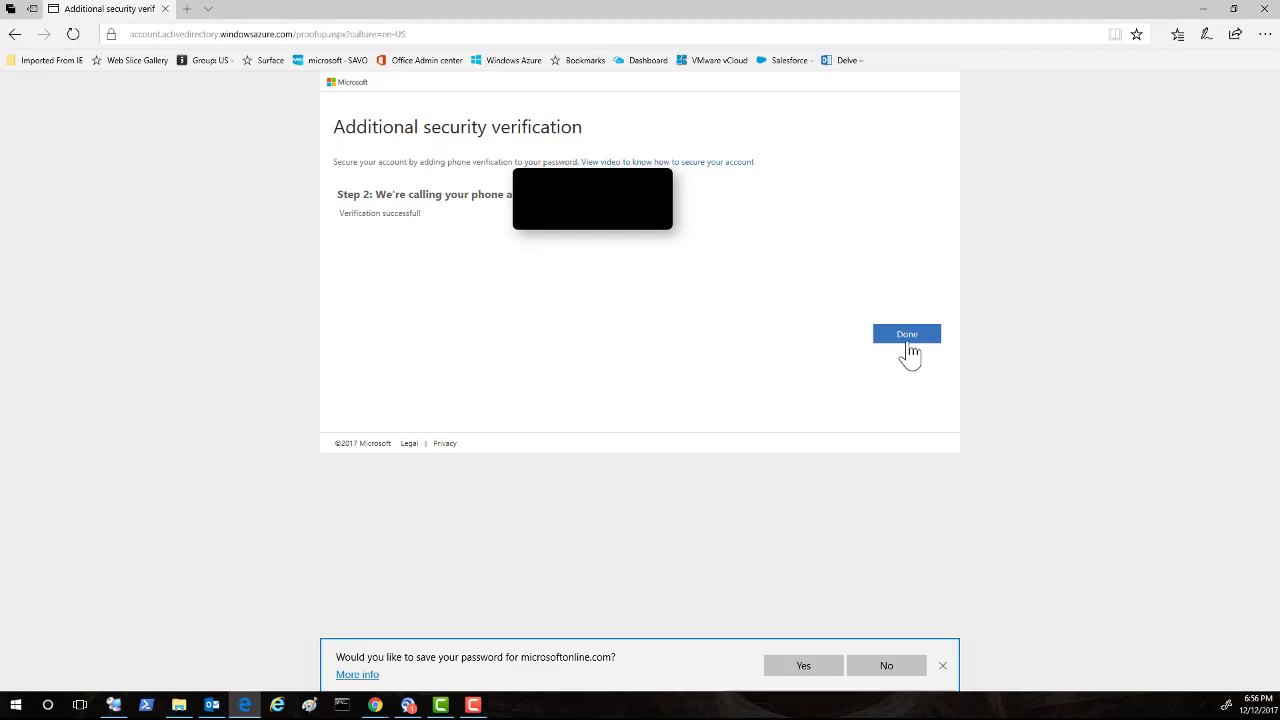
pyautogui.click(908, 340)
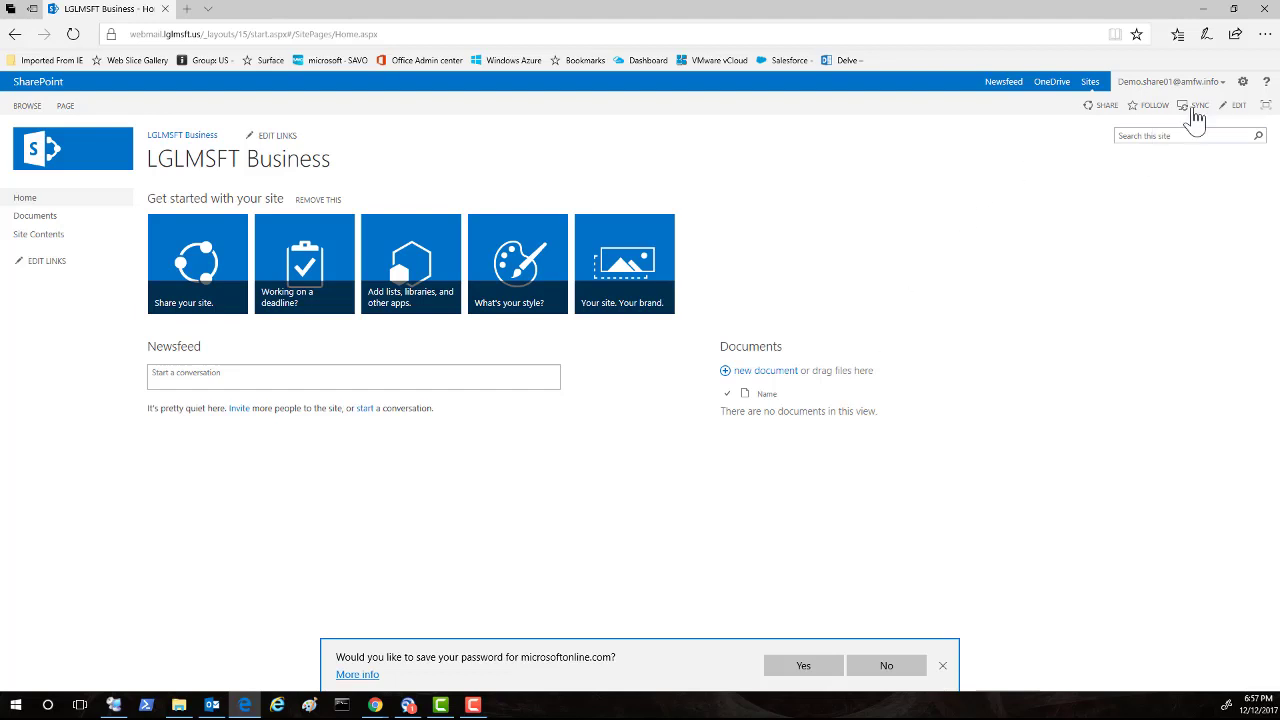
# Dismiss the site settings menu, then choose Sign Out from the guest's account menu.
pyautogui.click(1244, 85)
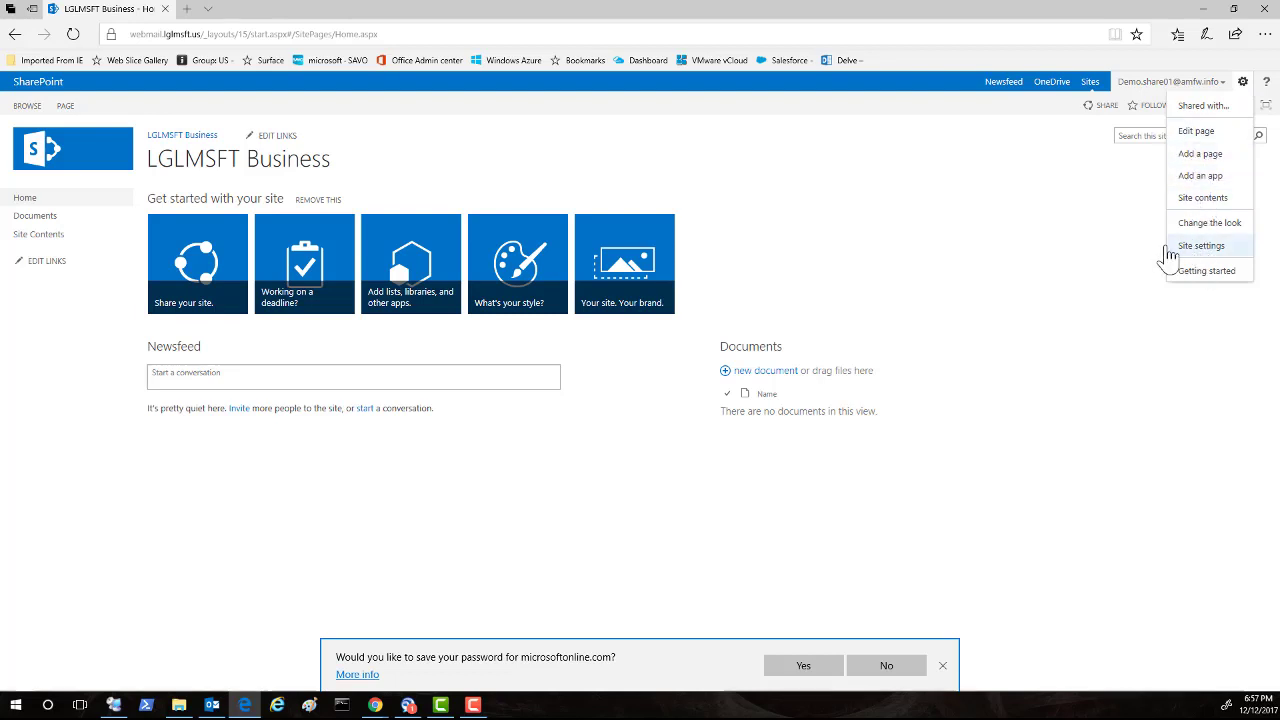
pyautogui.click(1219, 142)
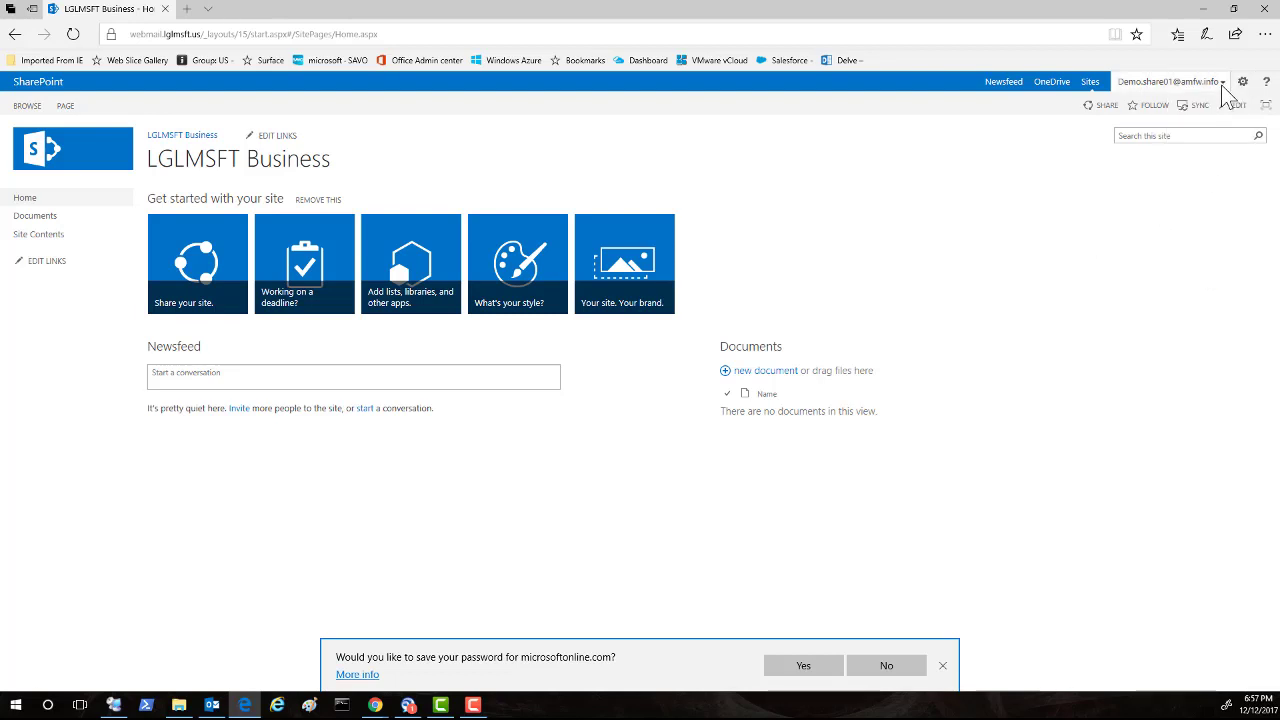
pyautogui.click(1220, 82)
pyautogui.click(1174, 129)
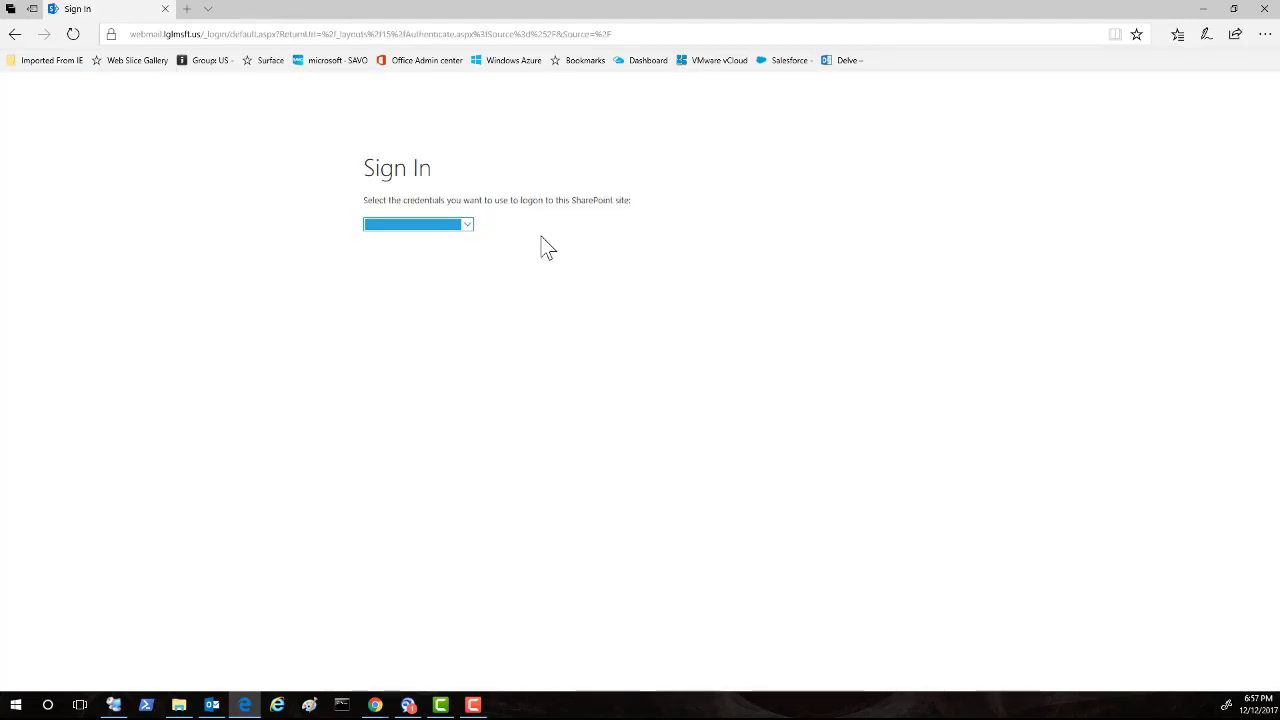
# Choose AZURE from the credential type list on the Sign In page.
pyautogui.click(467, 230)
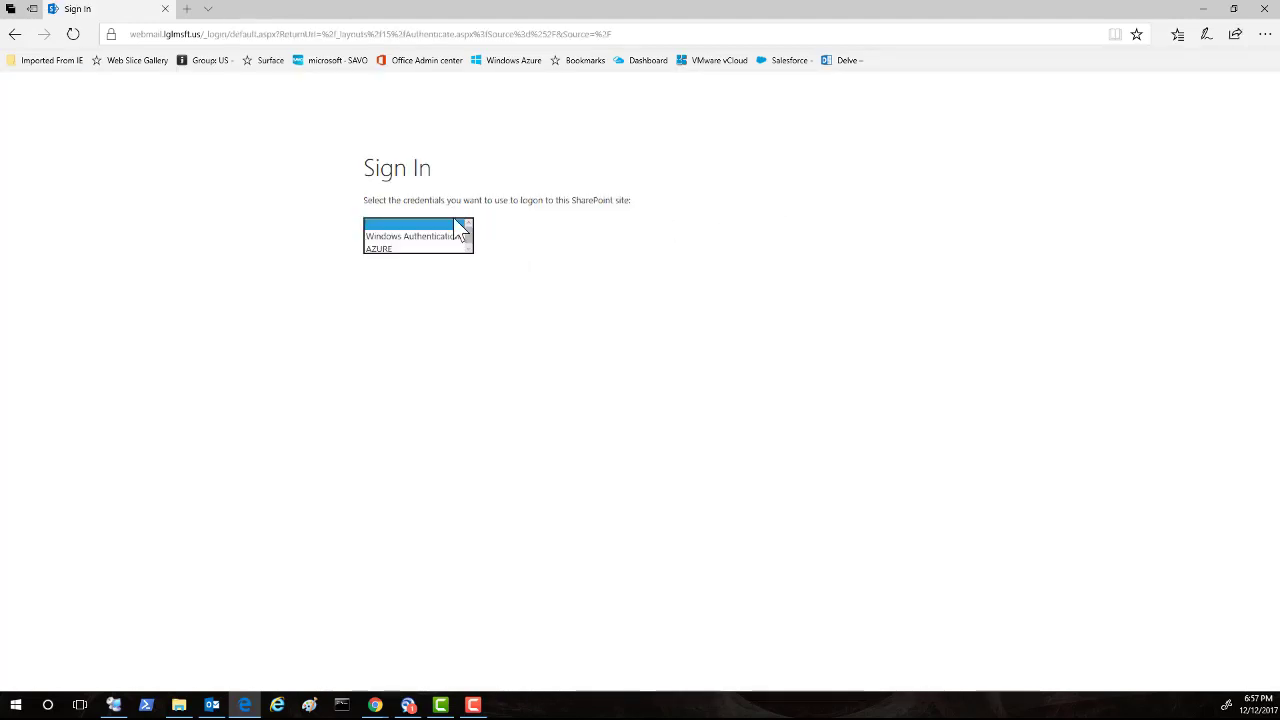
pyautogui.click(376, 248)
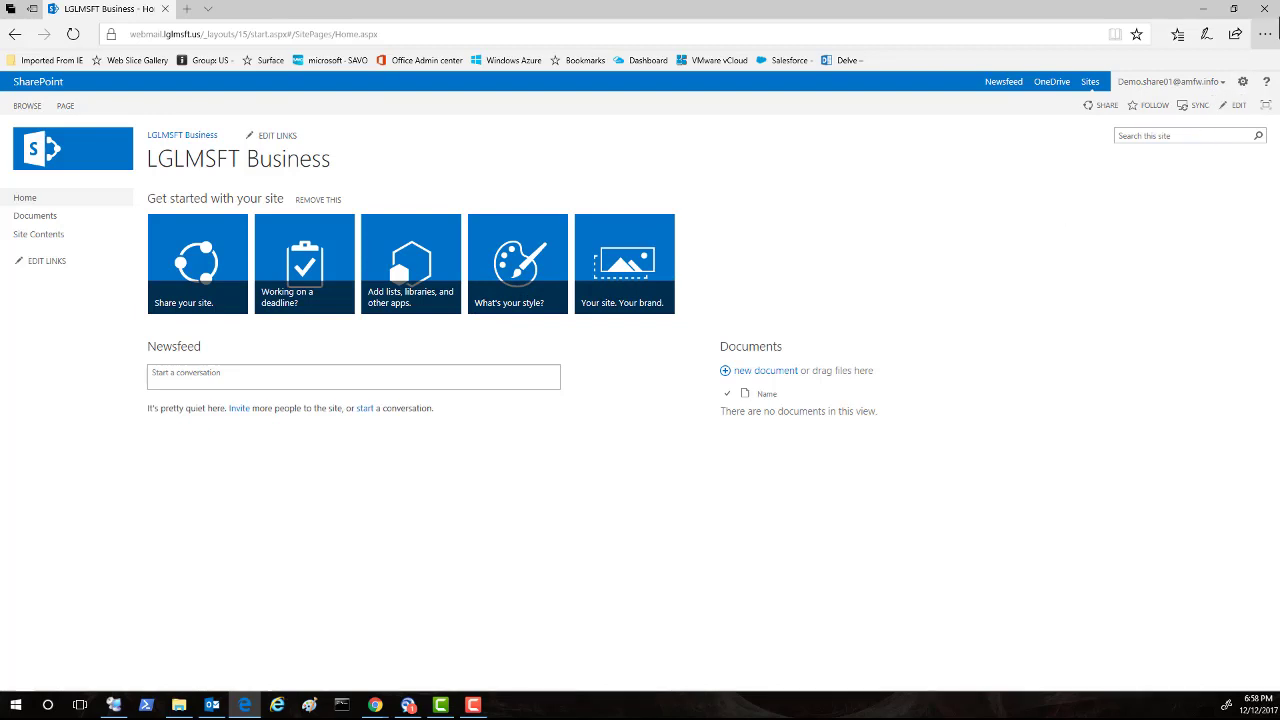
# Close Edge and Chrome's Users and groups tab, then switch to Internet Explorer.
pyautogui.click(1262, 9)
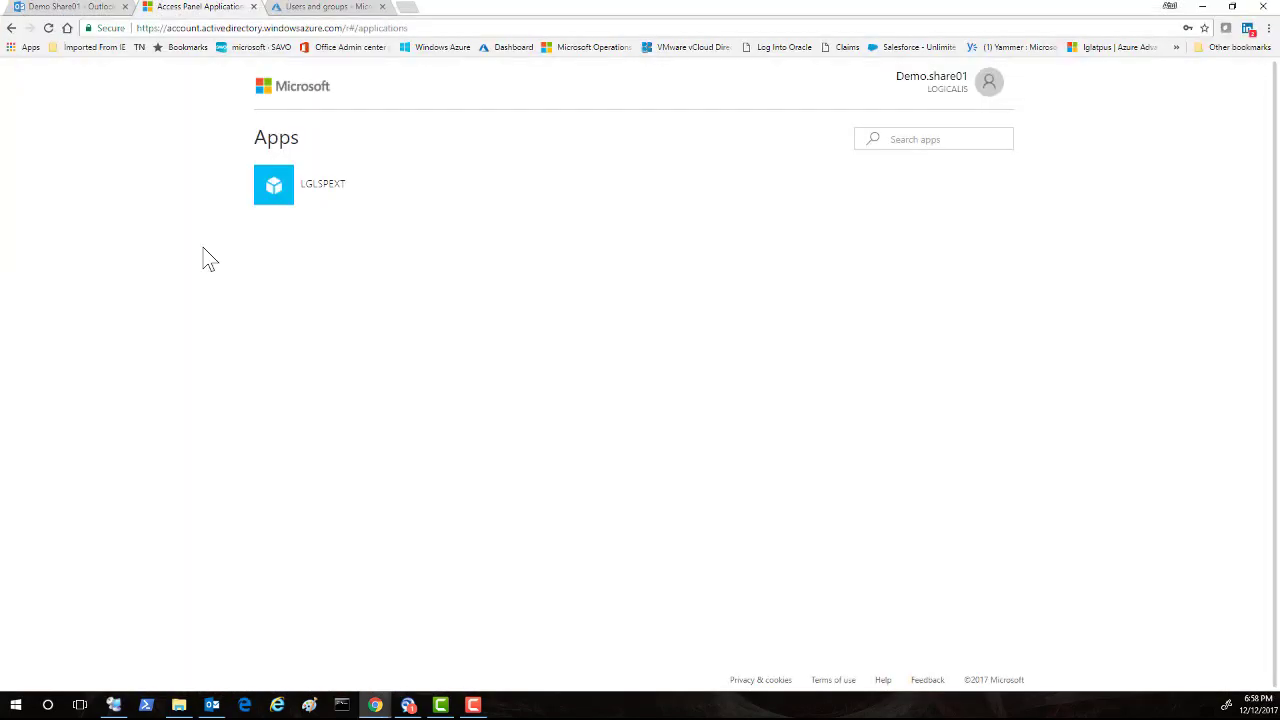
pyautogui.click(382, 7)
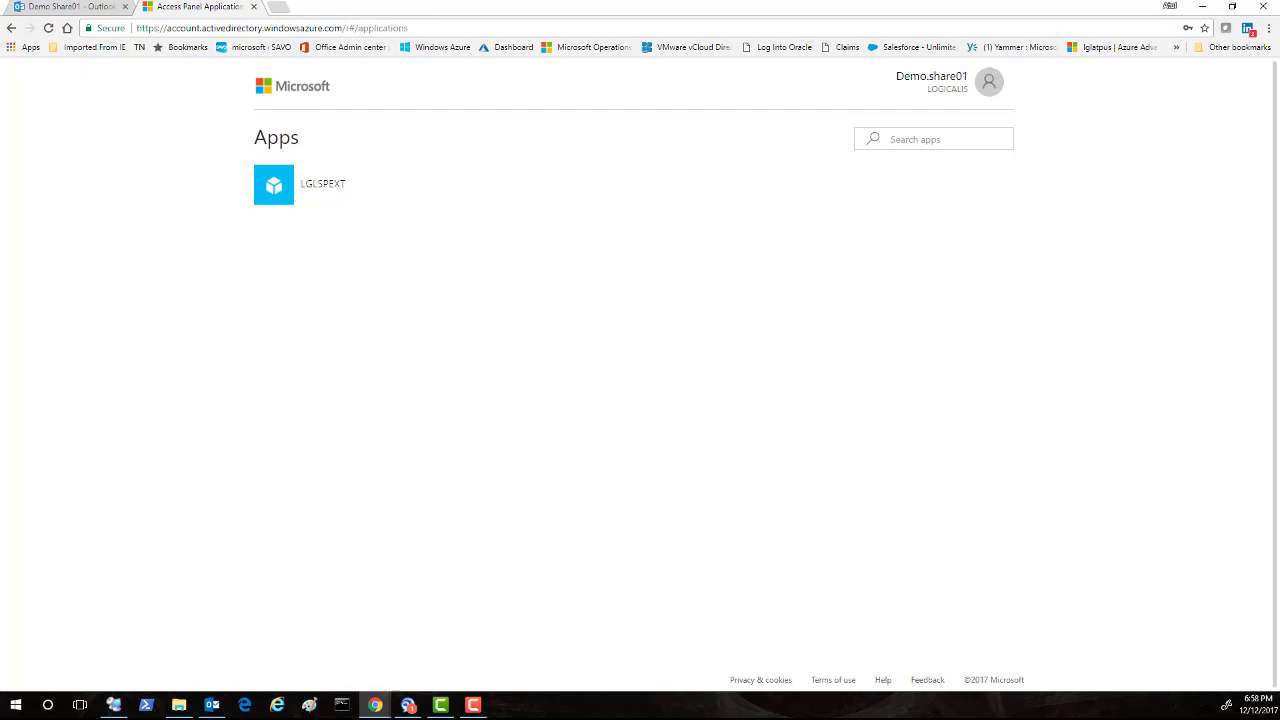
pyautogui.click(277, 705)
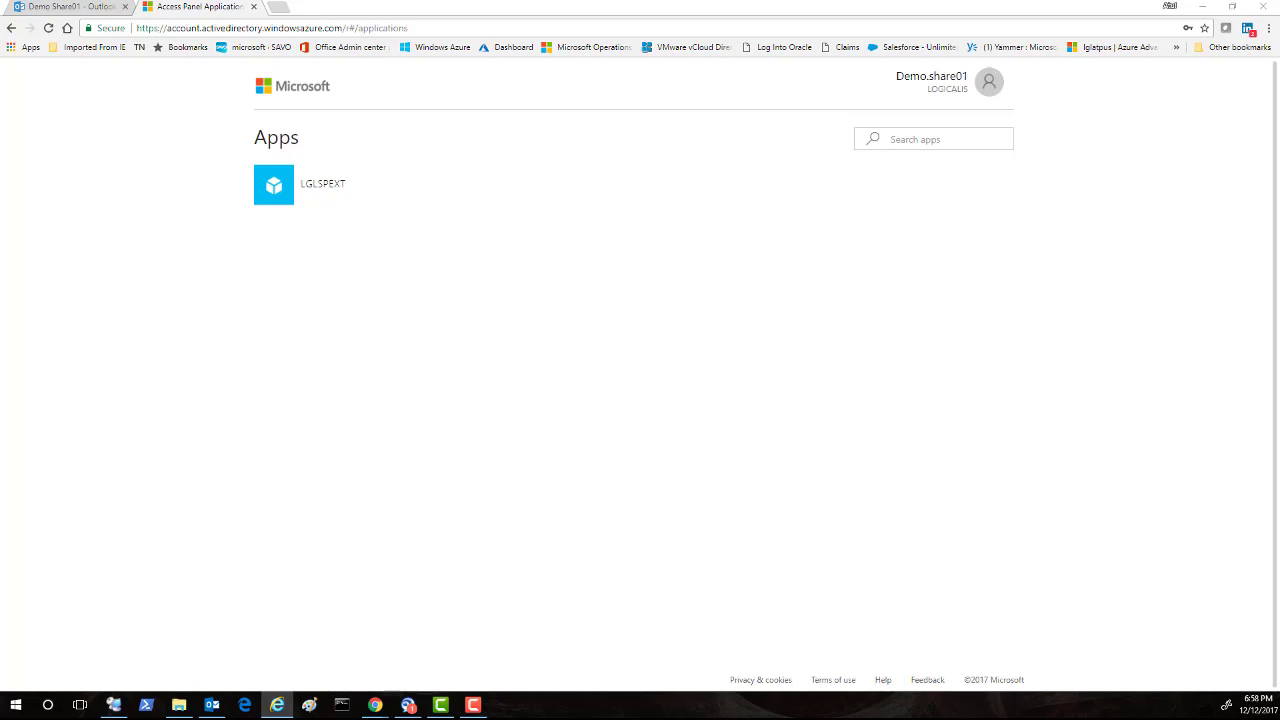
pyautogui.hotkey('alt', 'Tab')
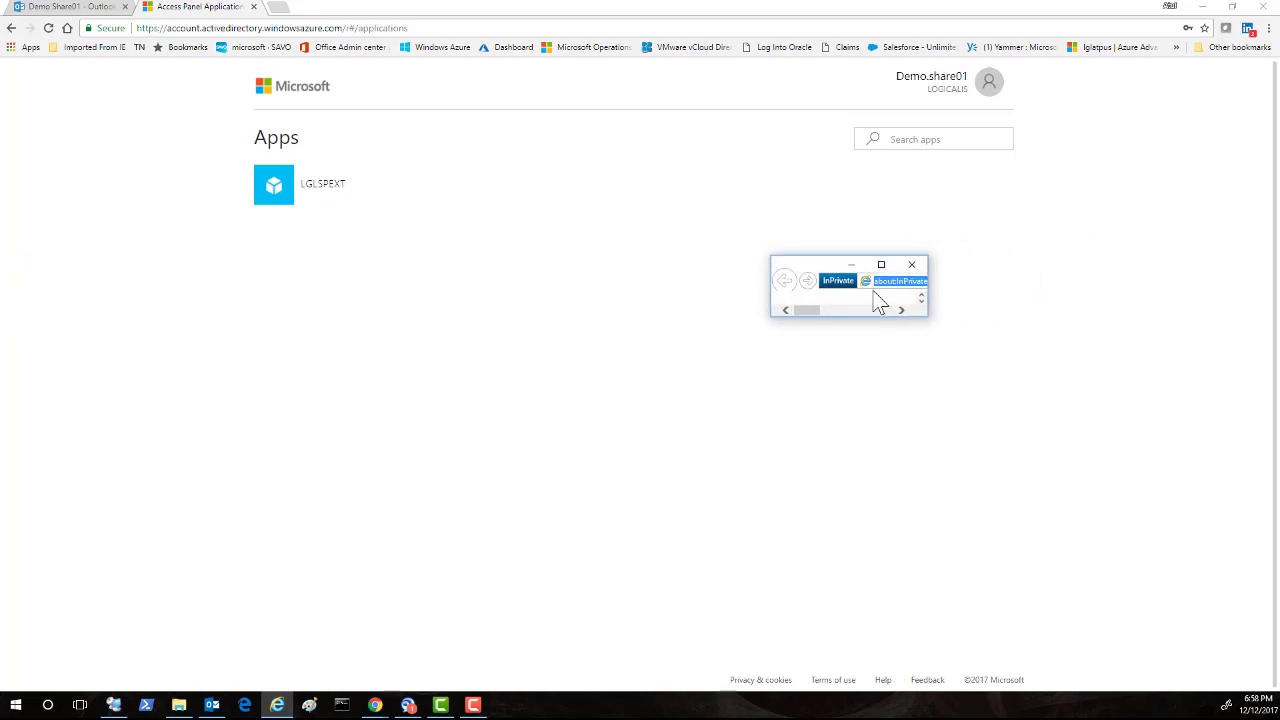
pyautogui.click(882, 266)
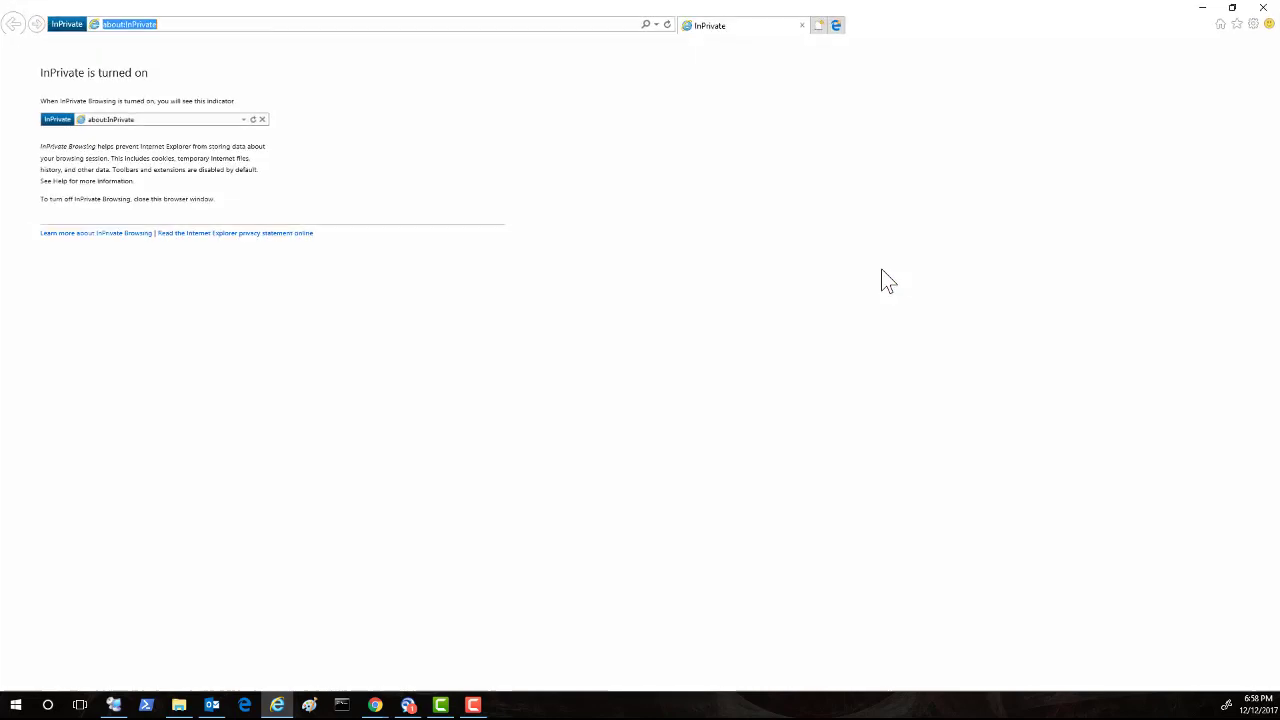
pyautogui.click(166, 26)
pyautogui.moveTo(166, 26); pyautogui.dragTo(91, 25)
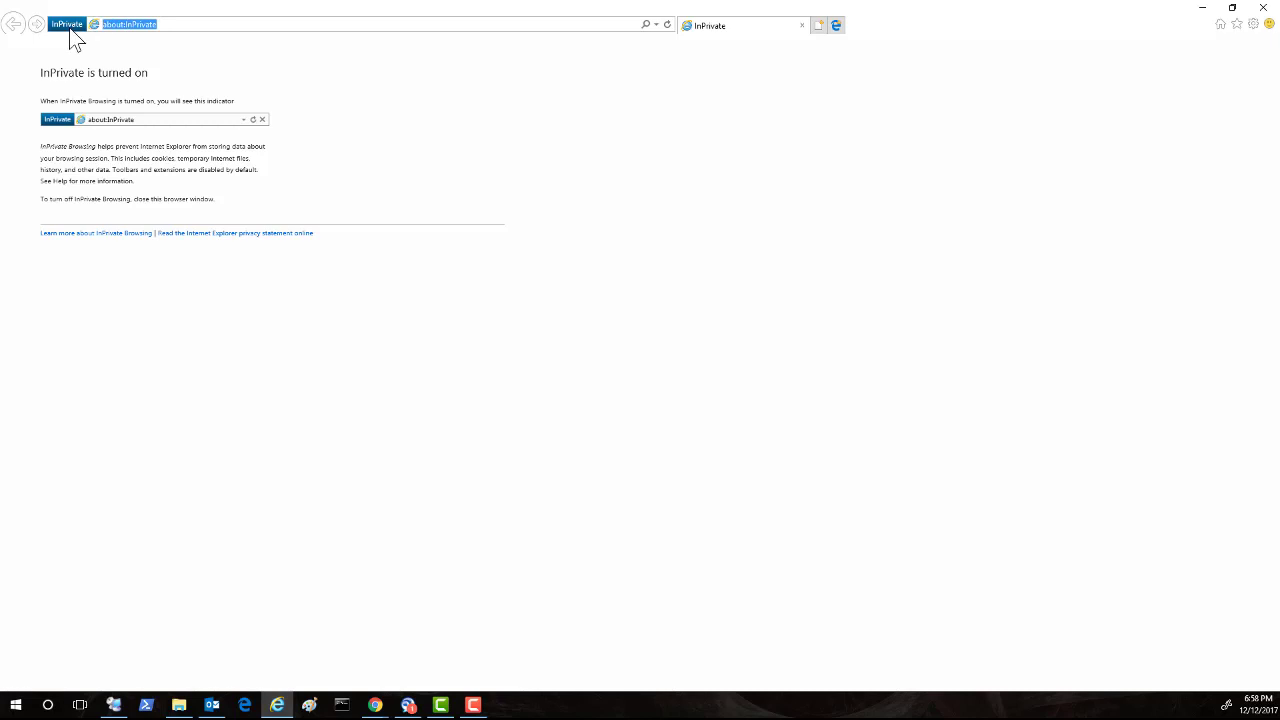
pyautogui.write('https')
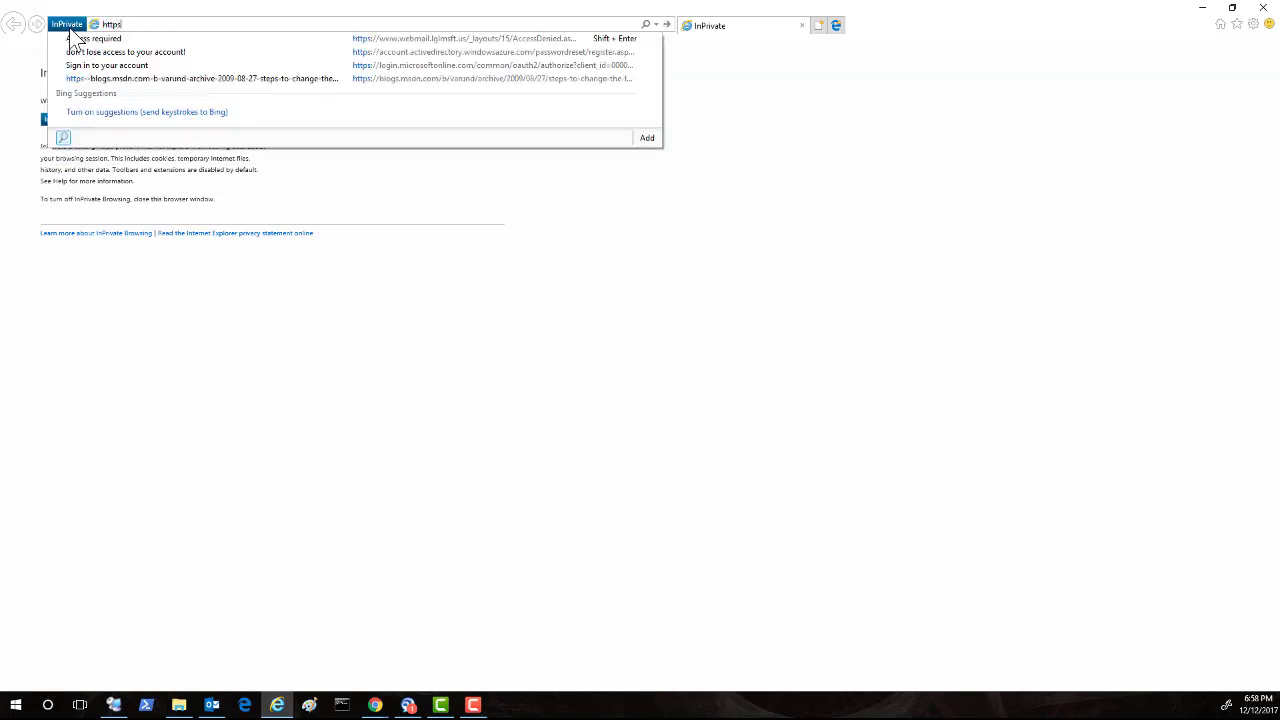
pyautogui.write('://')
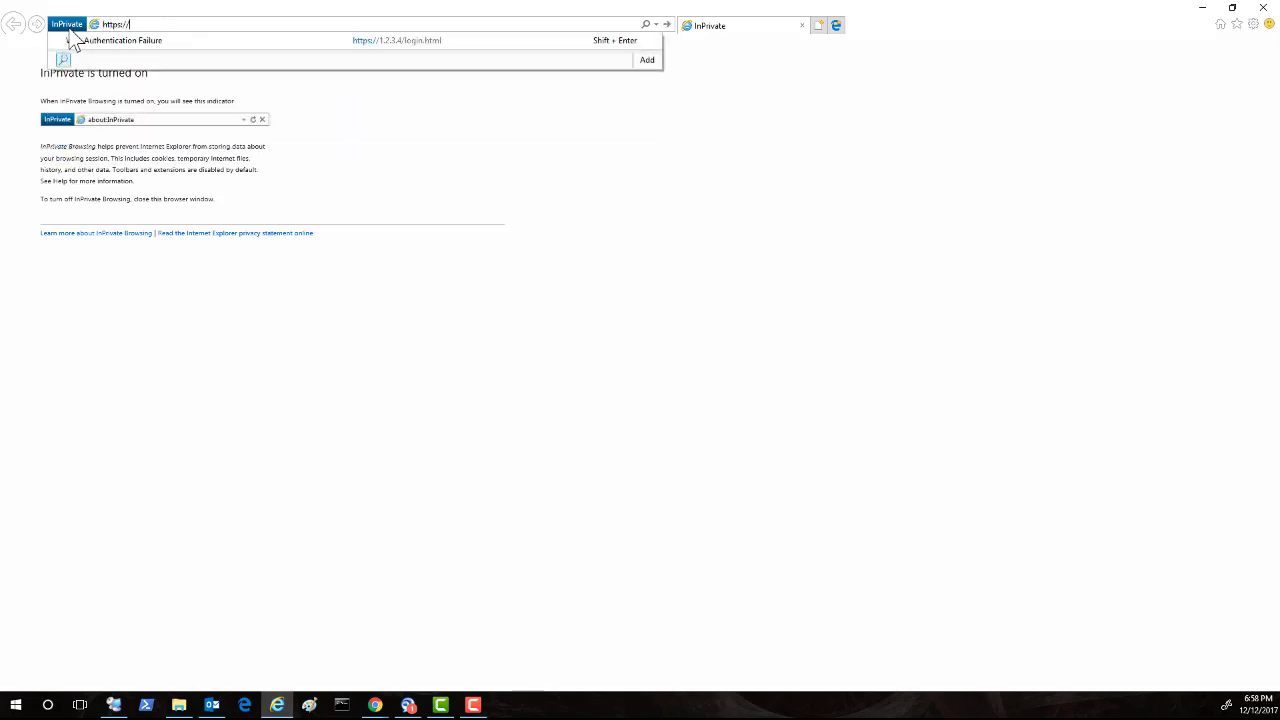
pyautogui.write('www.')
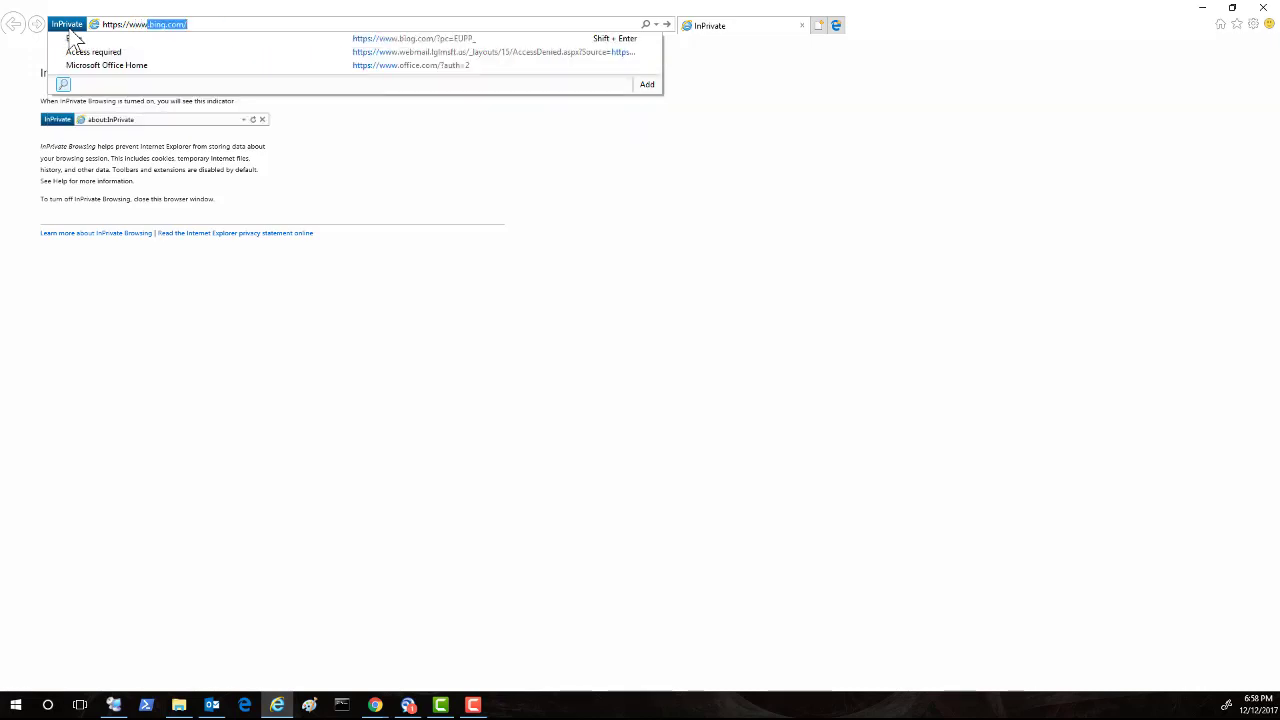
pyautogui.write('web')
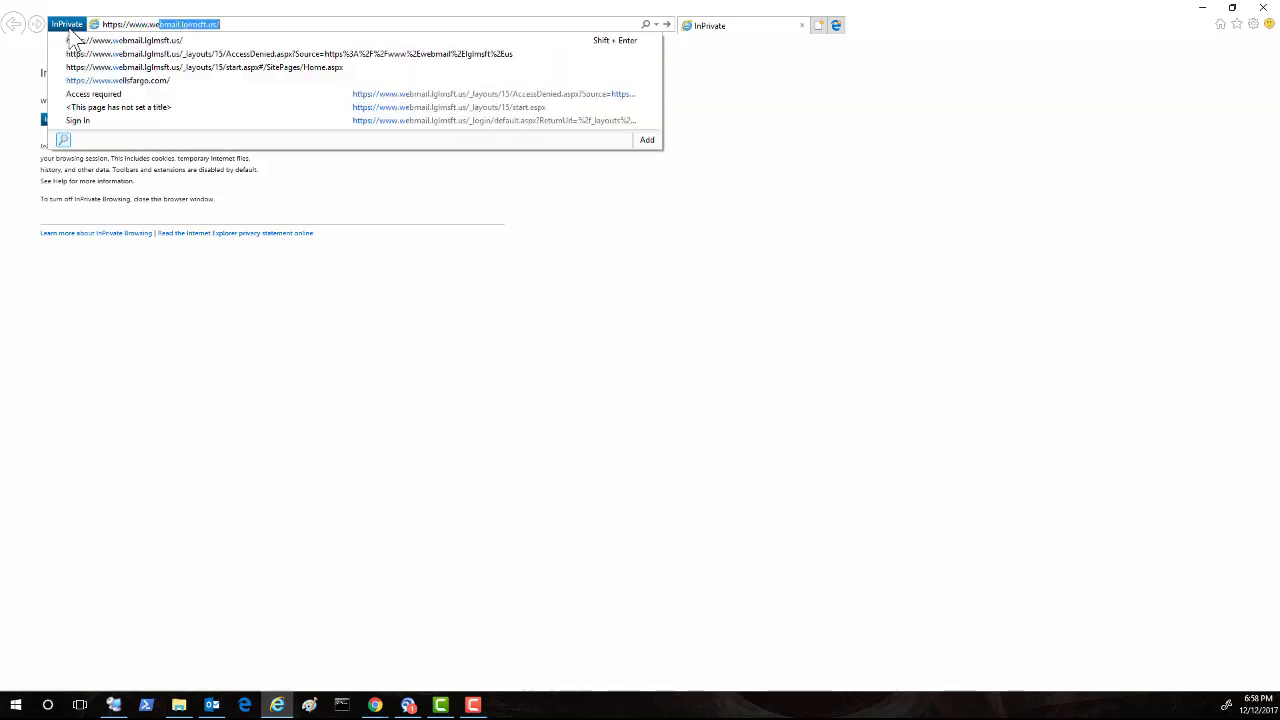
pyautogui.write('mail.')
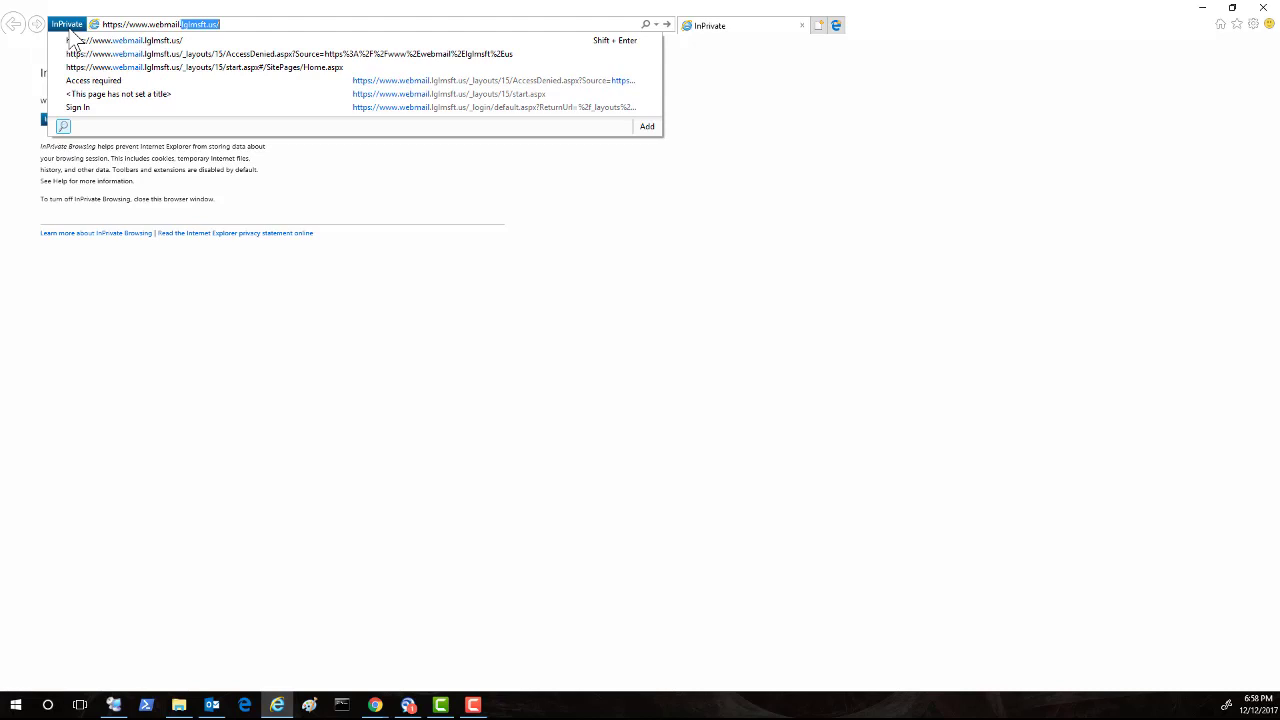
pyautogui.write('lgimsft.u')
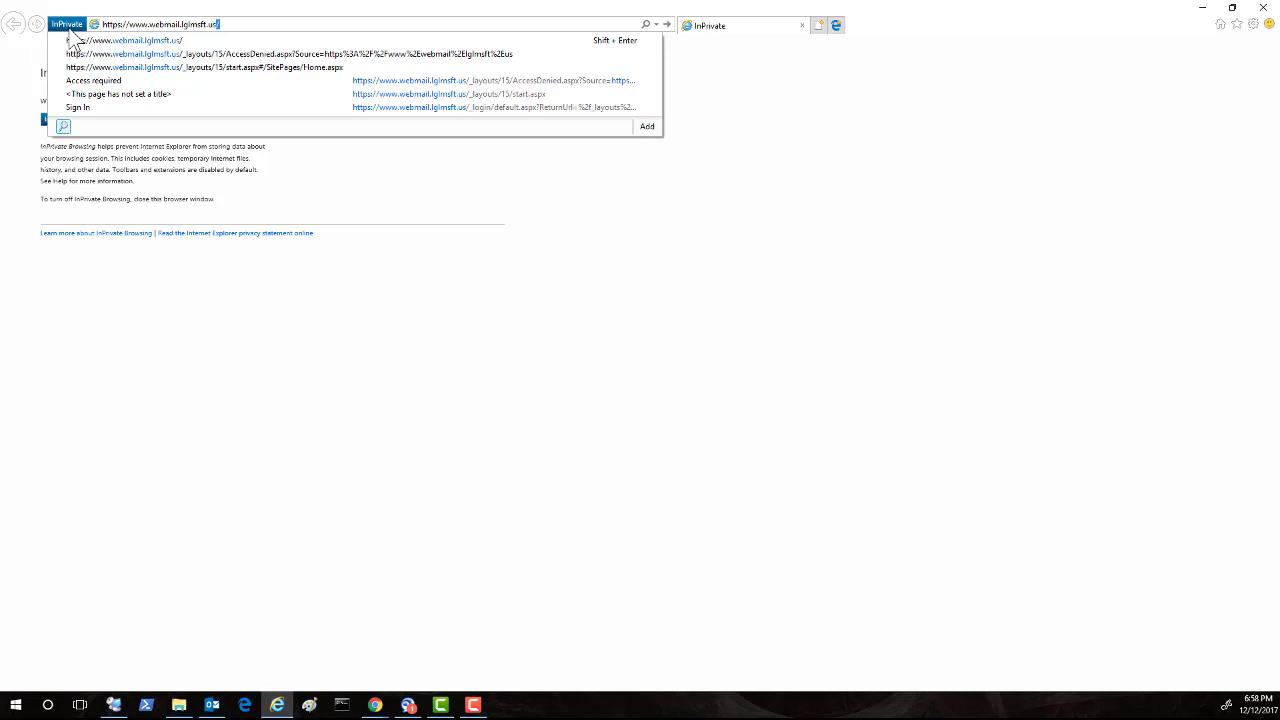
pyautogui.write('s')
pyautogui.press('Return')
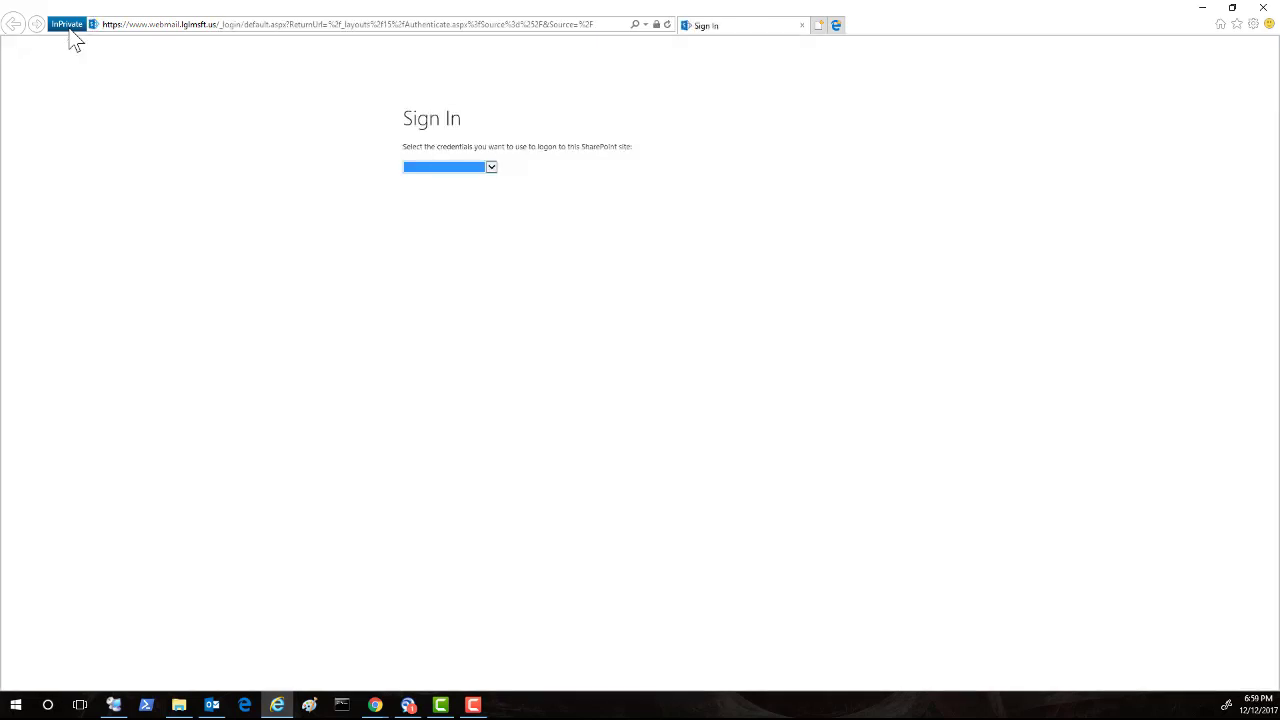
# Choose AZURE credentials and enter the guest's e-mail address, correcting a wrong digit.
pyautogui.click(462, 168)
pyautogui.click(445, 183)
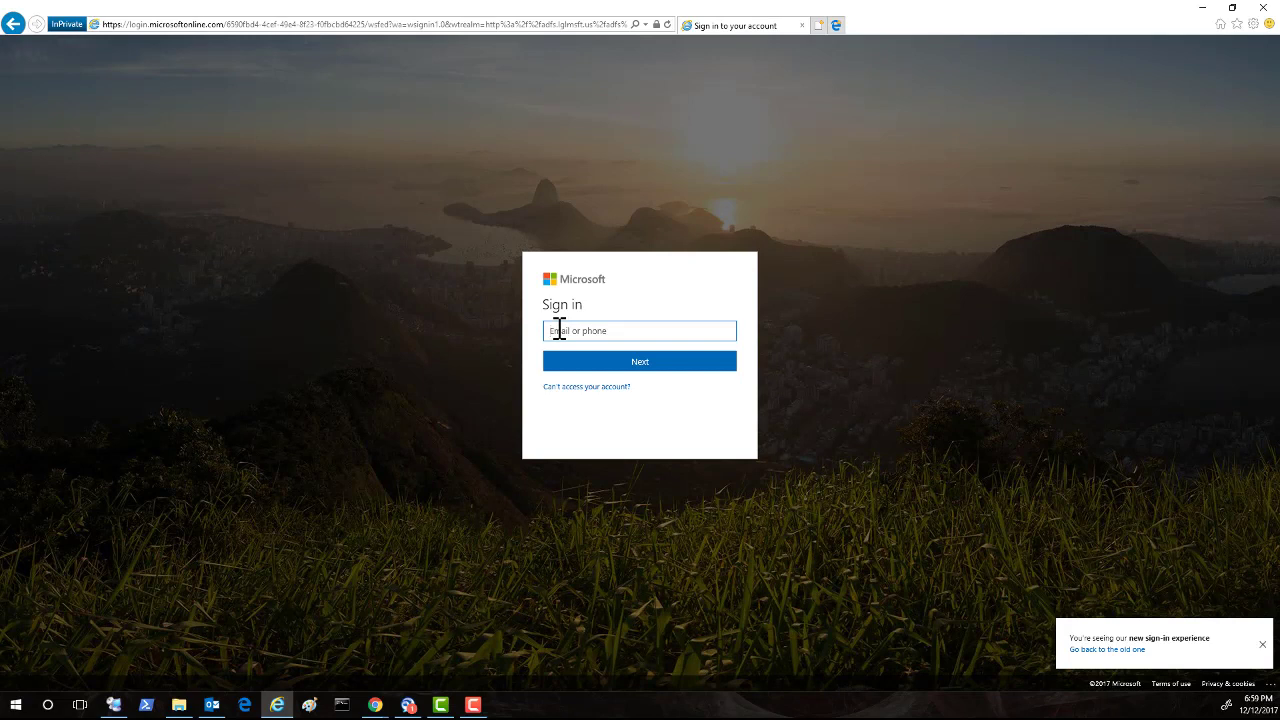
pyautogui.click(597, 337)
pyautogui.press('BackSpace')
pyautogui.write('1')
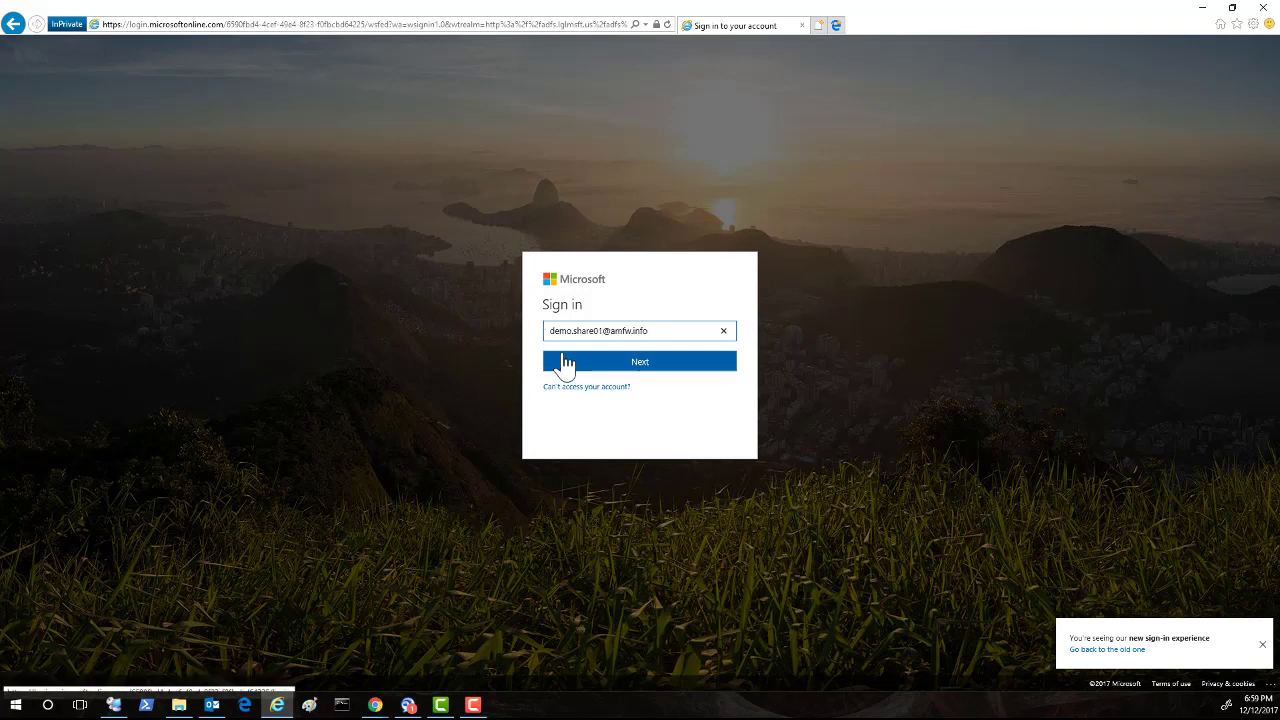
# Continue to the password step, enter the account password and sign in.
pyautogui.click(579, 368)
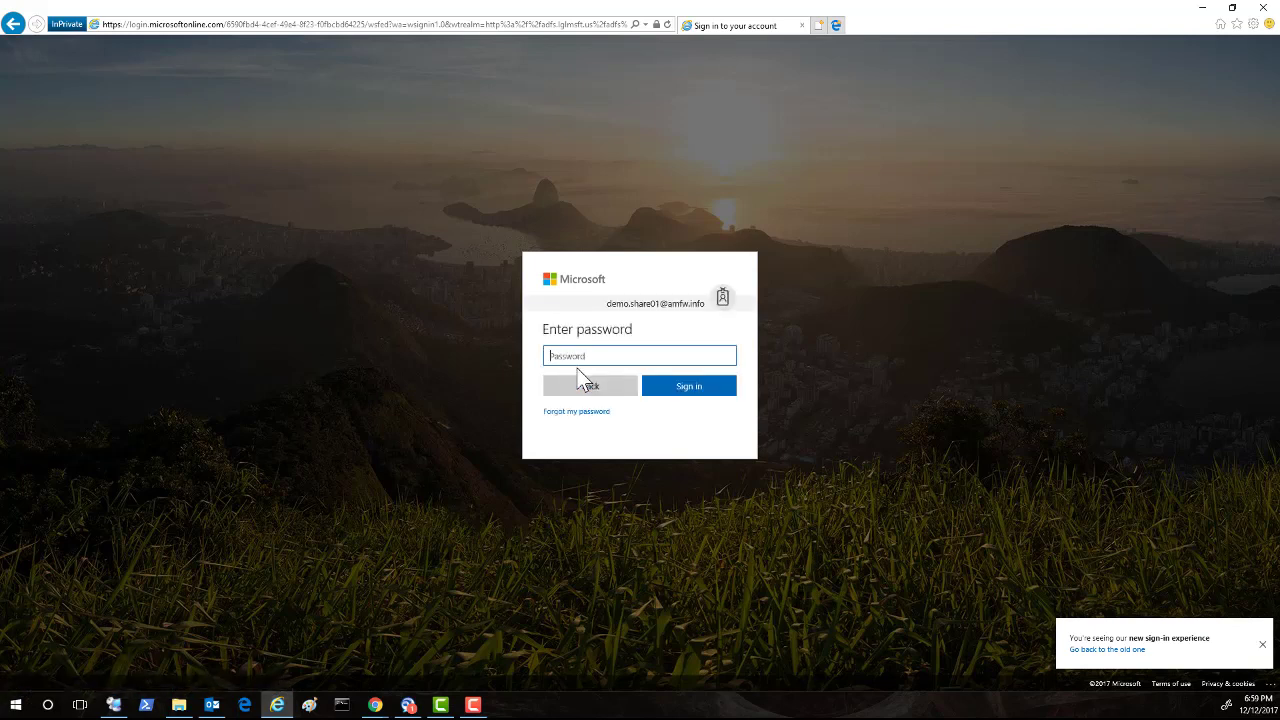
pyautogui.write('•••••••')
pyautogui.click(714, 398)
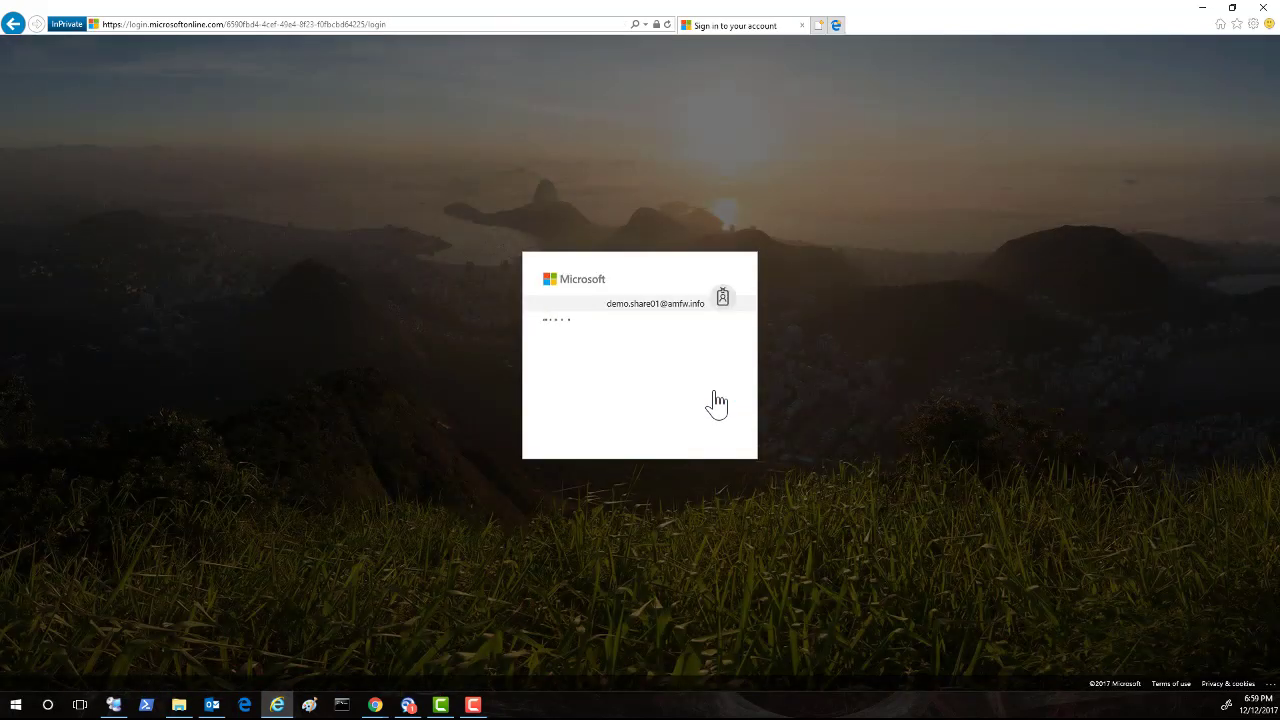